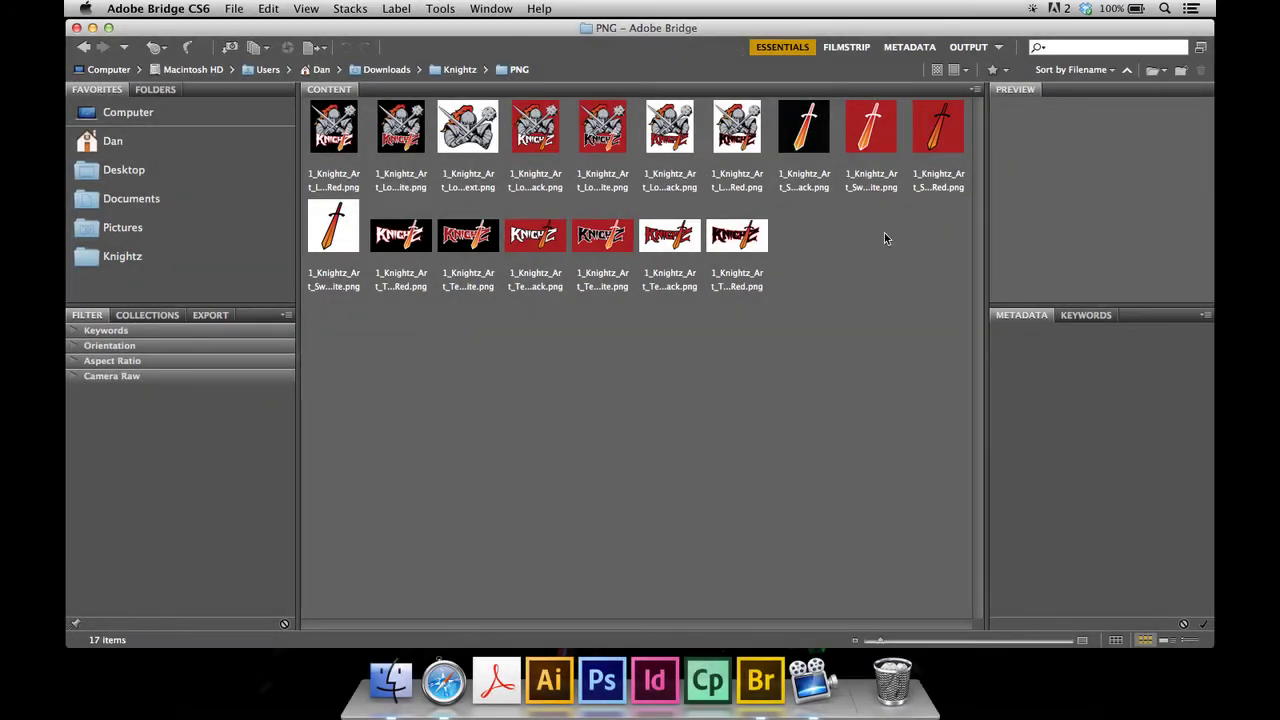
- Select all 17 Knightz logo thumbnails and switch Bridge to the Output workspace
left_click_drag(935, 278, 330, 127)
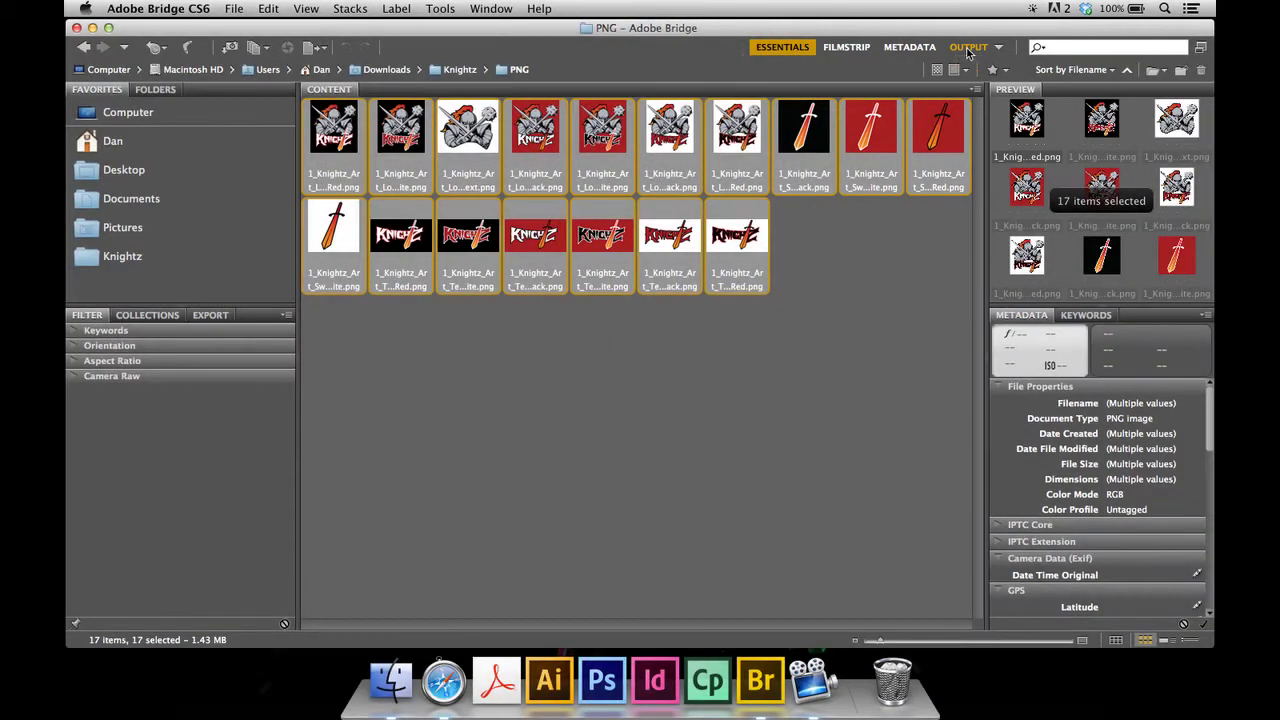
left_click(967, 50)
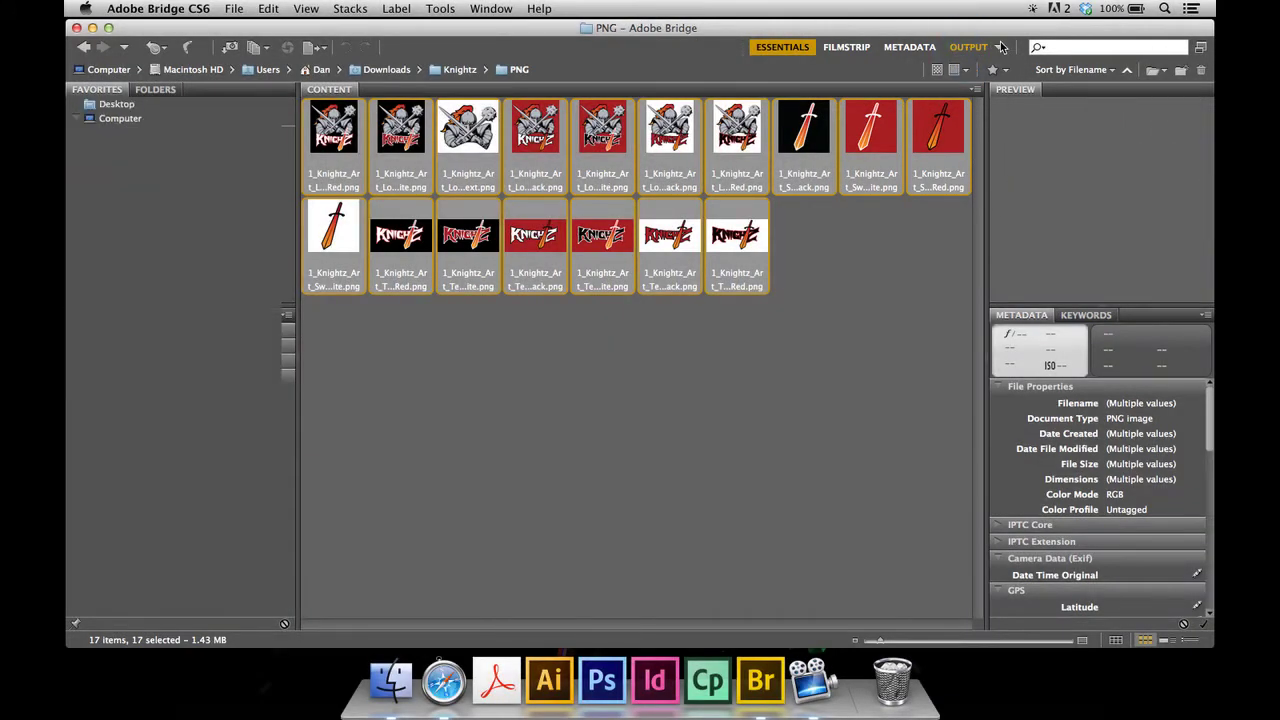
left_click(996, 47)
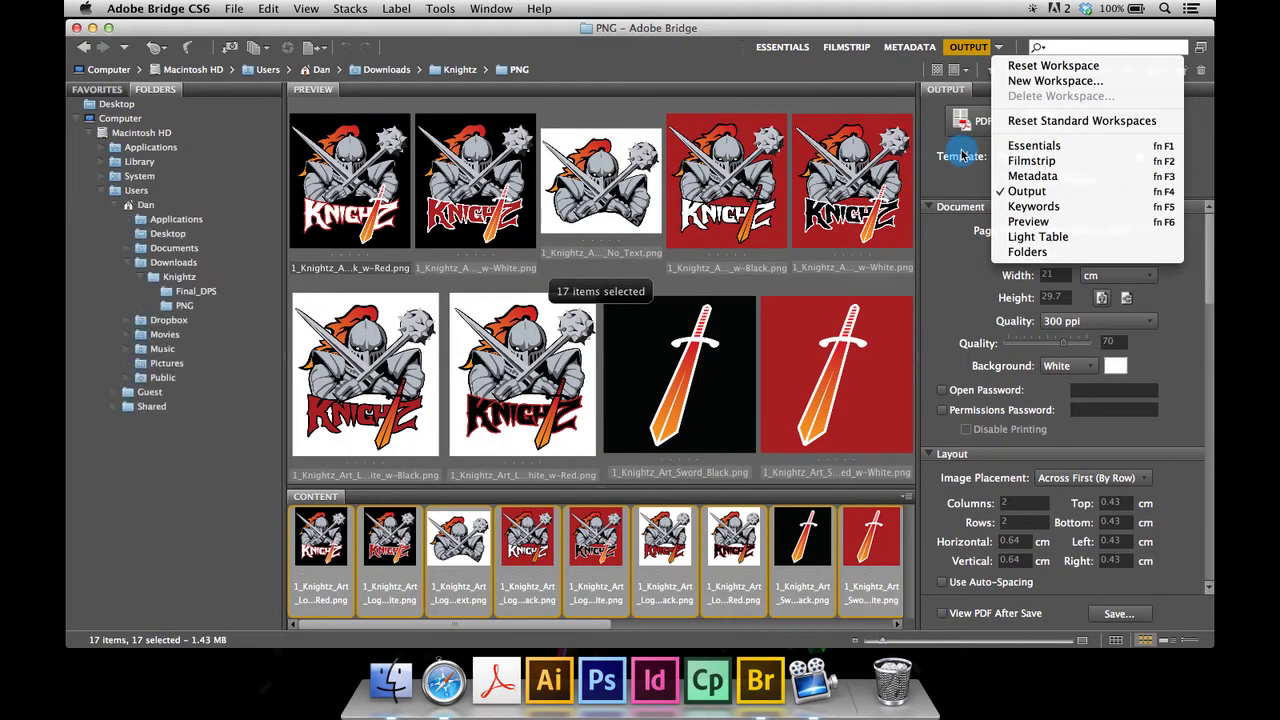
- Choose Web Gallery output and replace the gallery title with 'Blackfoot Kinghtz'
left_click(962, 152)
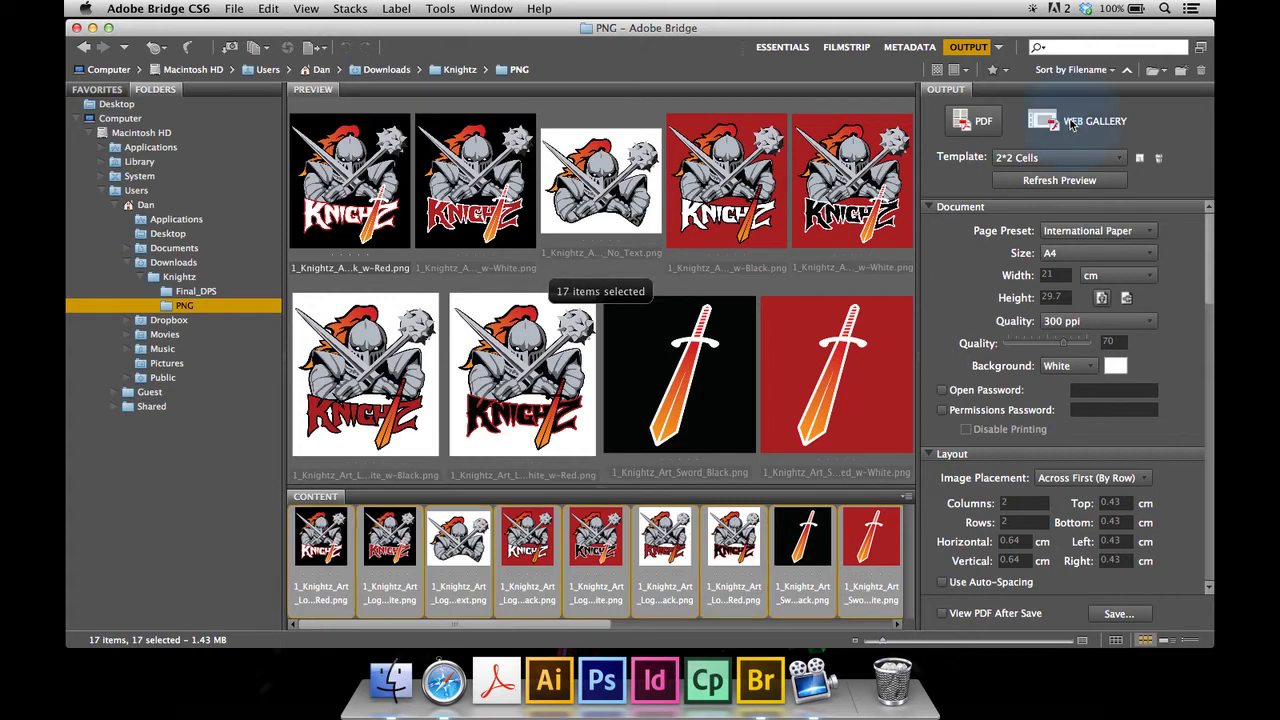
left_click(1068, 121)
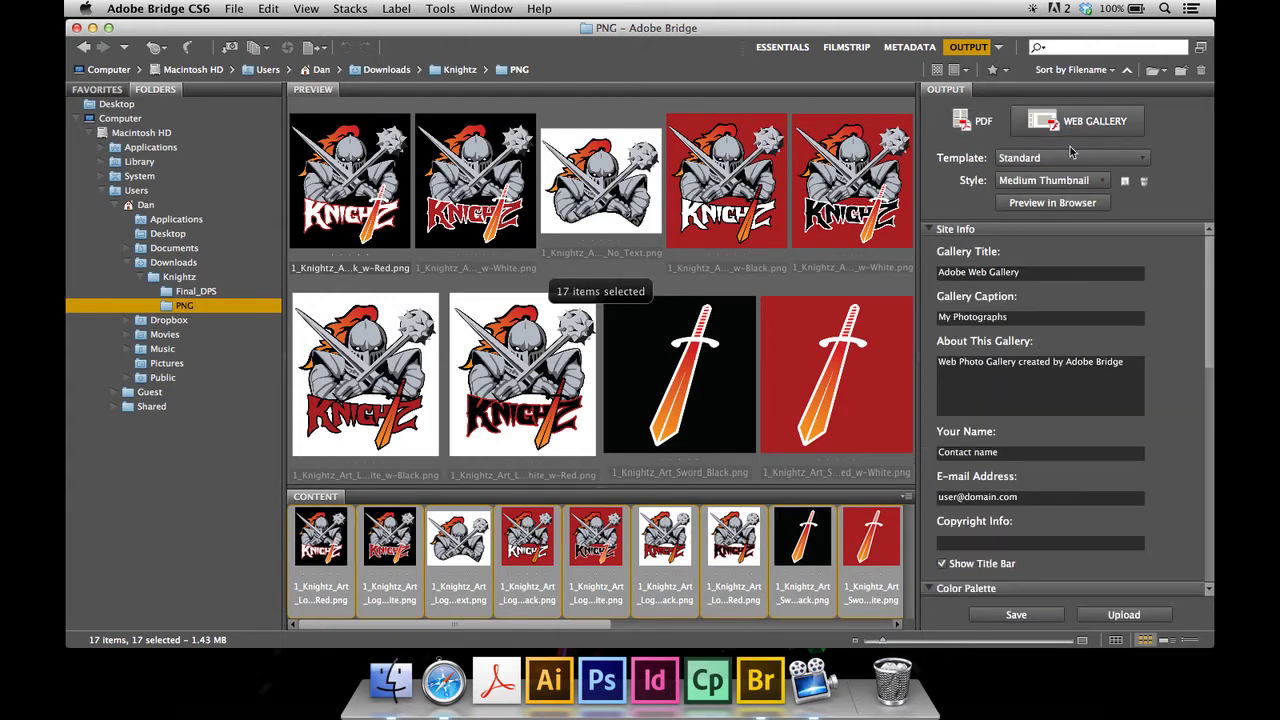
left_click(1047, 272)
key("BackSpace")
key("BackSpace")
key("BackSpace")
key("BackSpace")
key("BackSpace")
key("BackSpace")
key("BackSpace")
key("BackSpace")
key("BackSpace")
key("BackSpace")
key("BackSpace")
key("BackSpace")
key("BackSpace")
key("BackSpace")
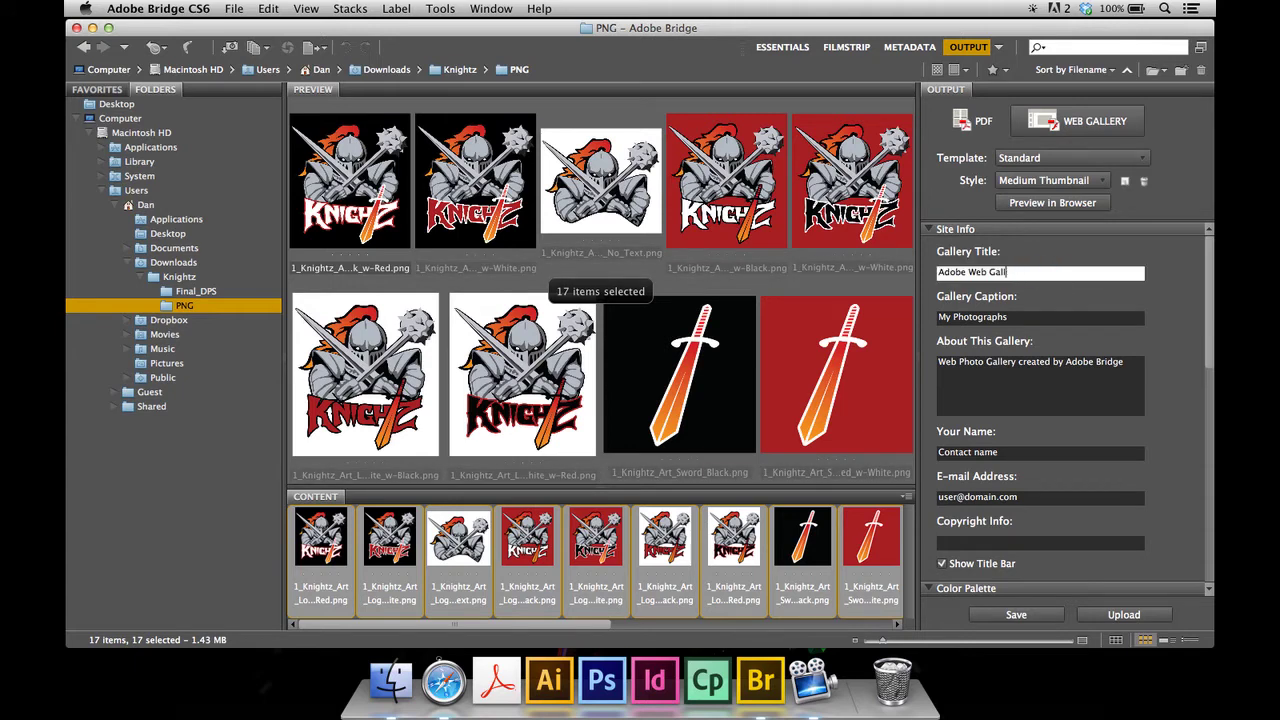
key("BackSpace")
key("BackSpace")
key("BackSpace")
type("Blackfoot Kin")
type("ghtz")
- Apply the Lightroom Flash Gallery template and preview the gallery in the browser
key("Return")
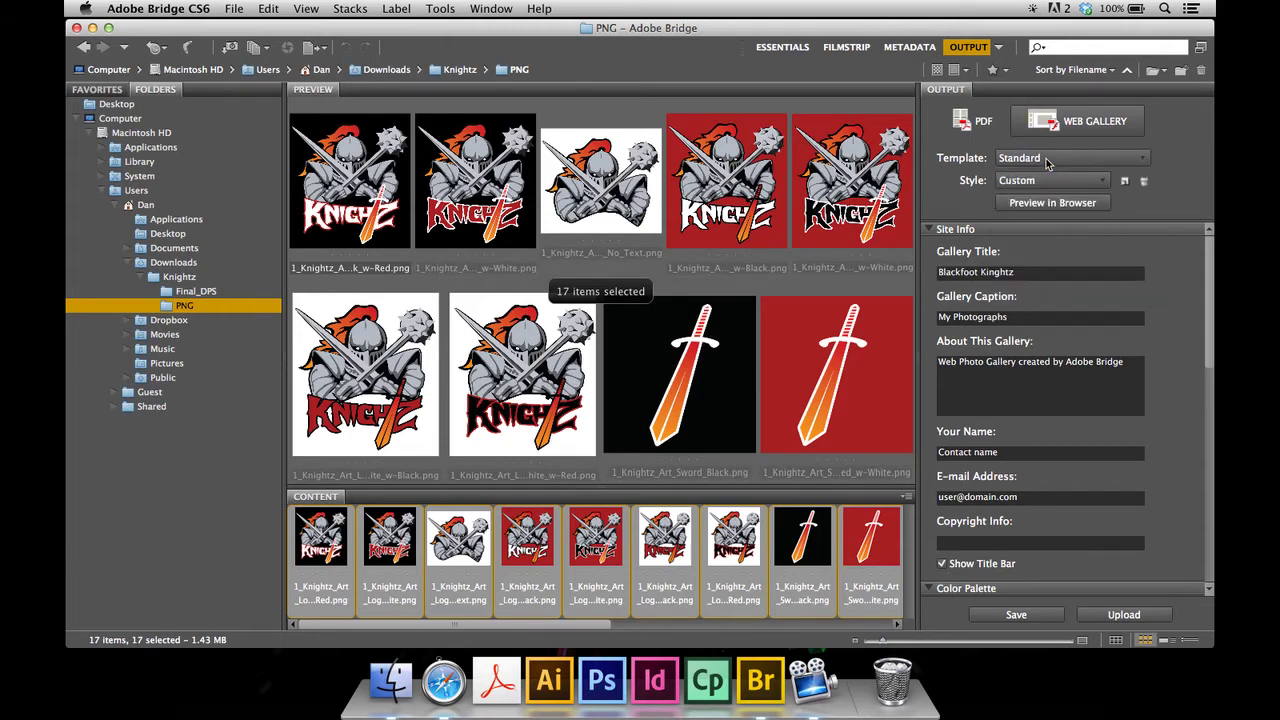
left_click(1047, 164)
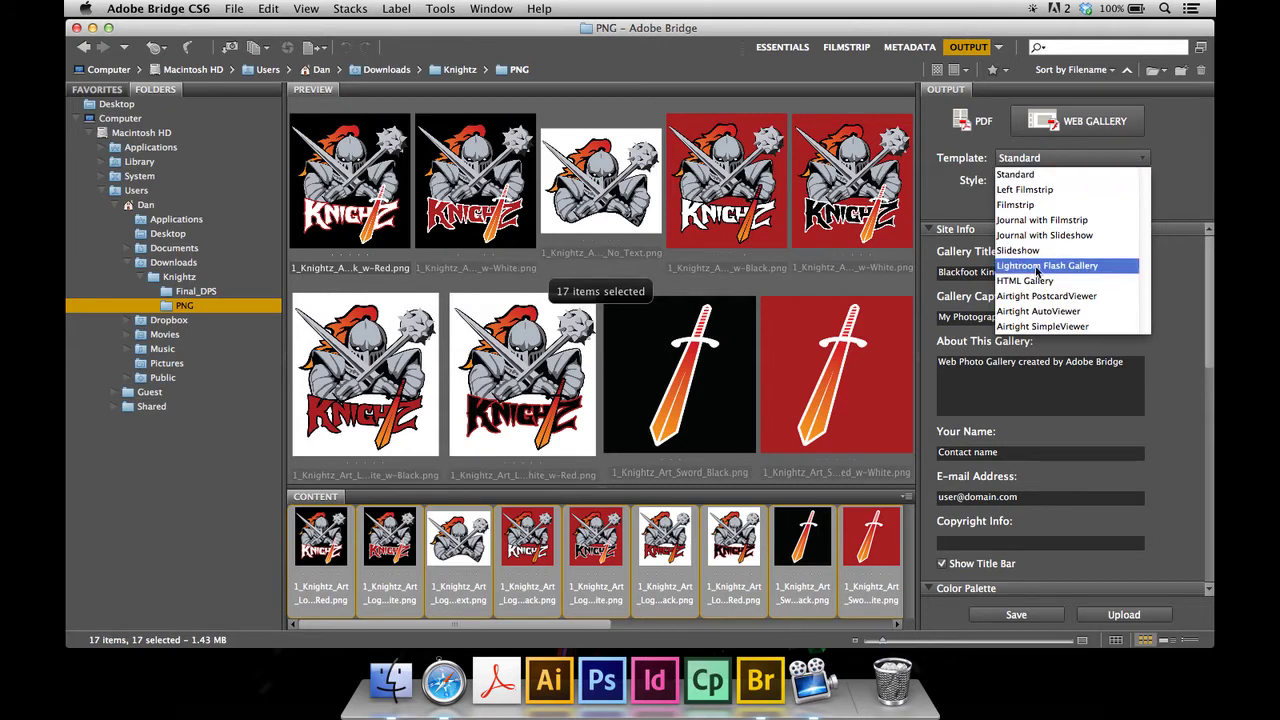
left_click(1037, 270)
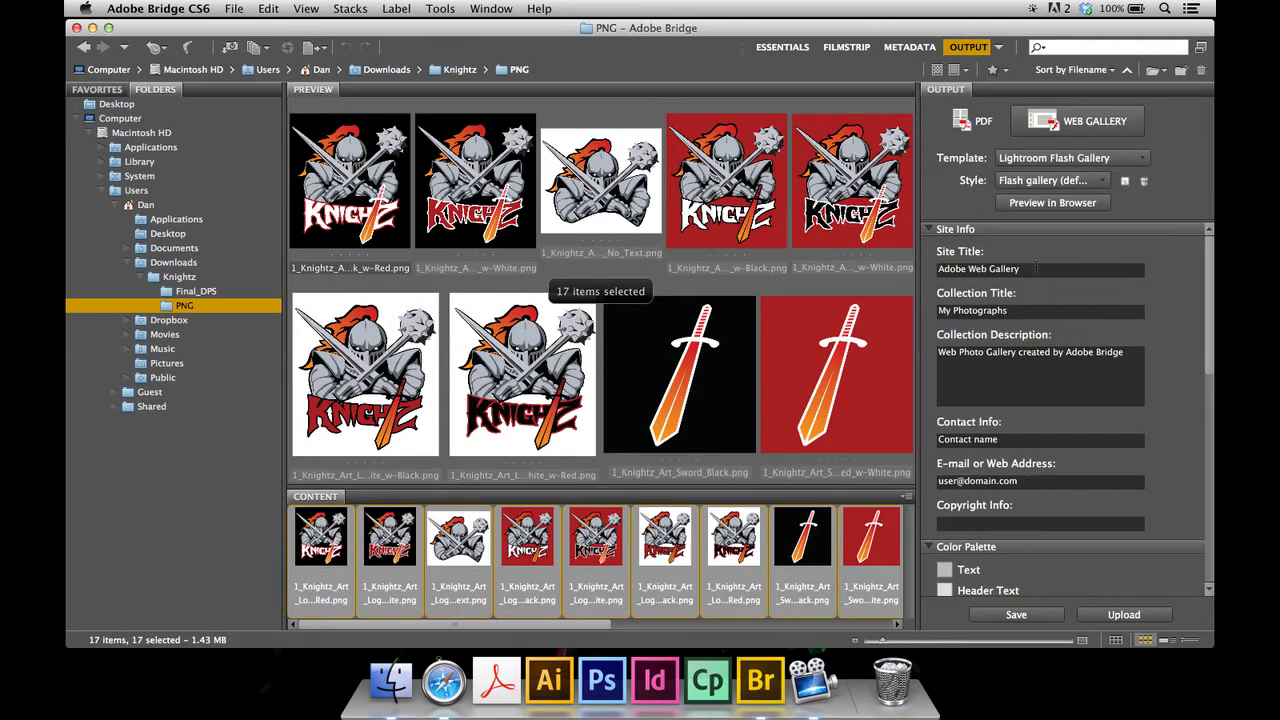
left_click(1024, 203)
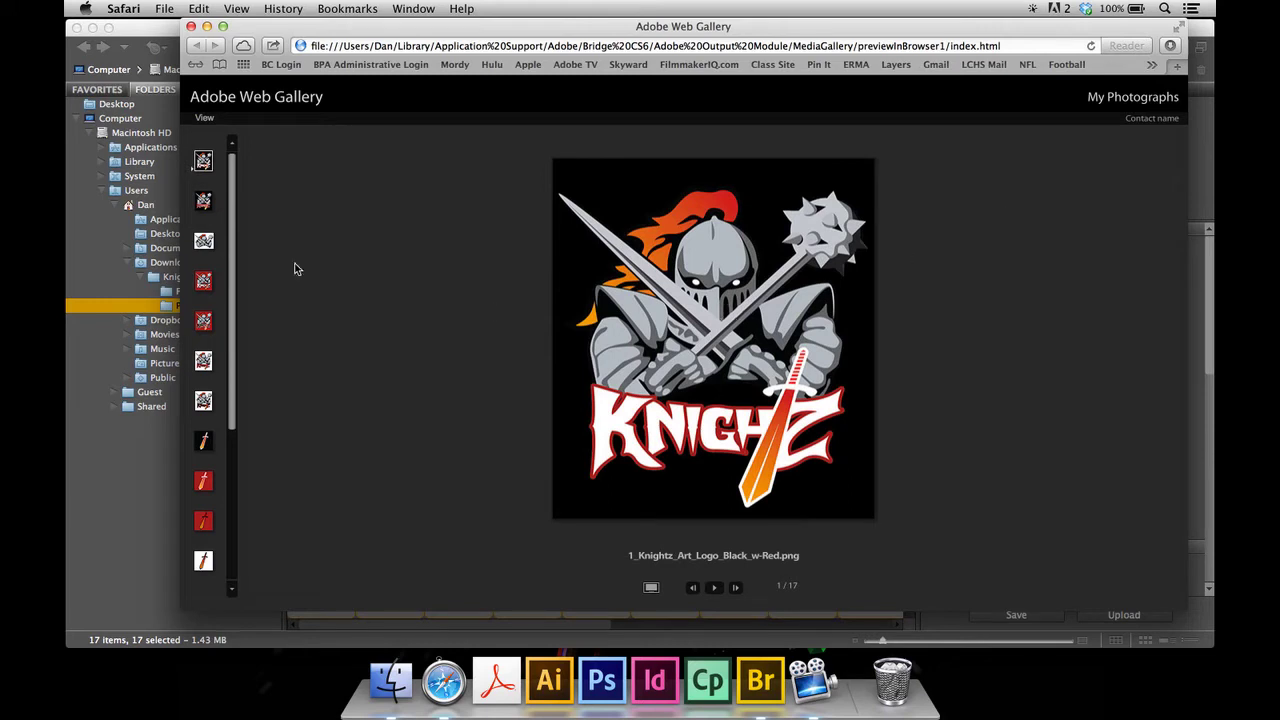
- View the second and third logos in the Safari preview, then close the preview window
left_click(203, 204)
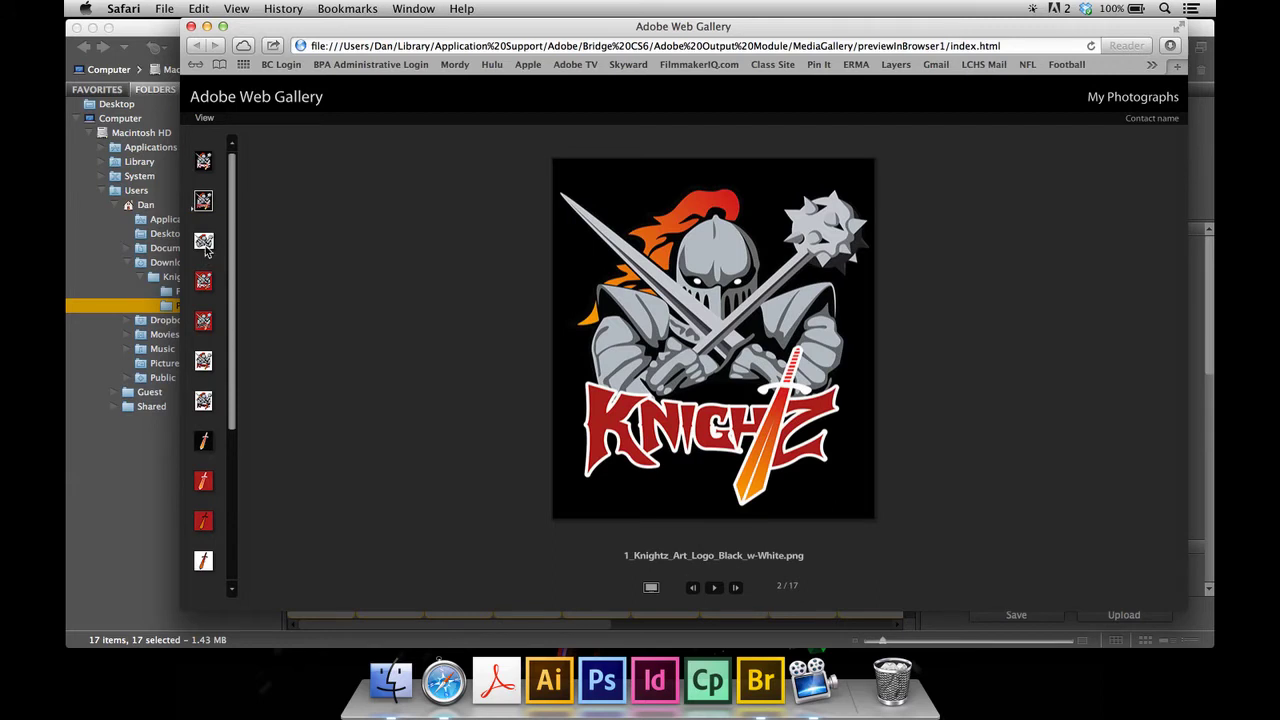
left_click(204, 244)
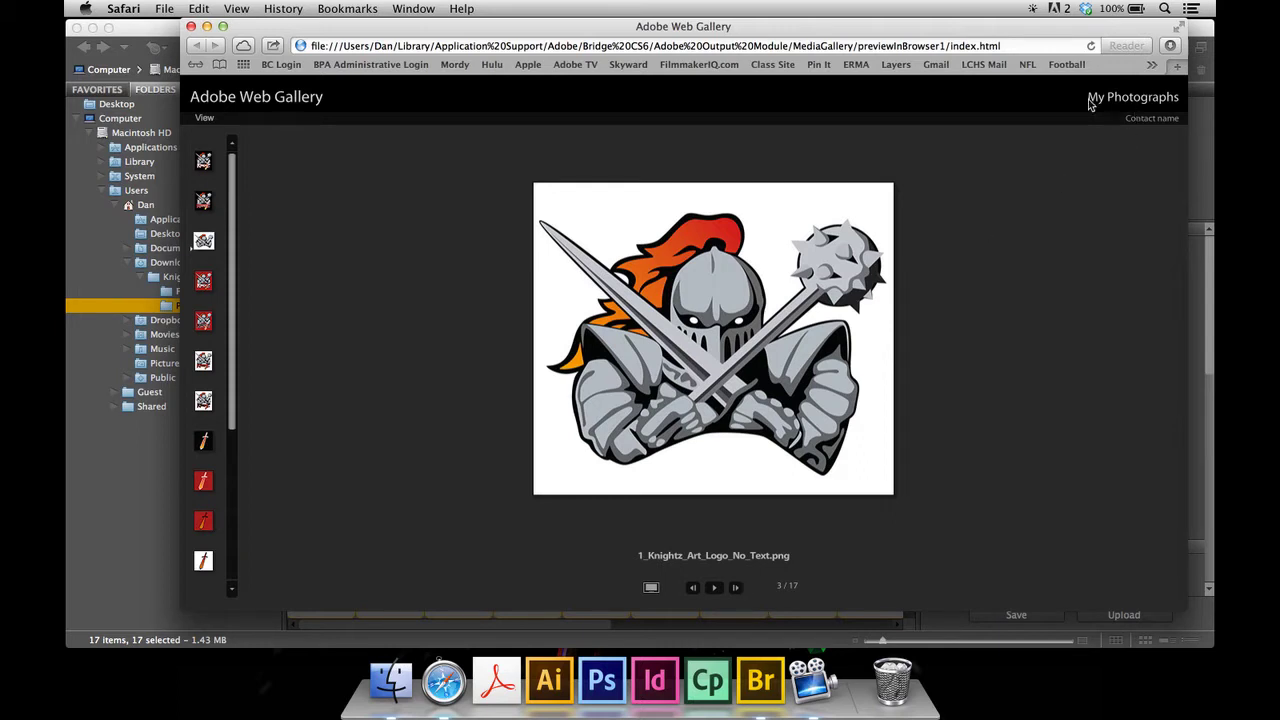
left_click(192, 27)
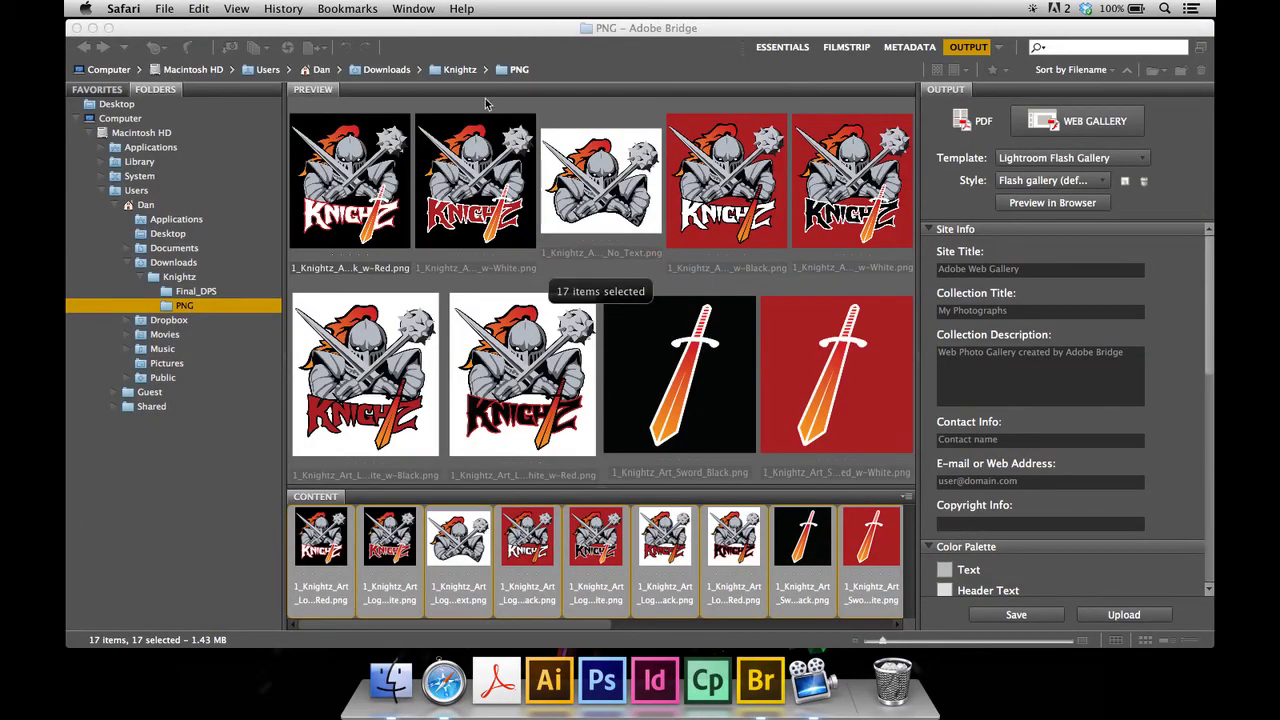
- Change the collection title to 'Kinghtz Logos'
left_click(1008, 311)
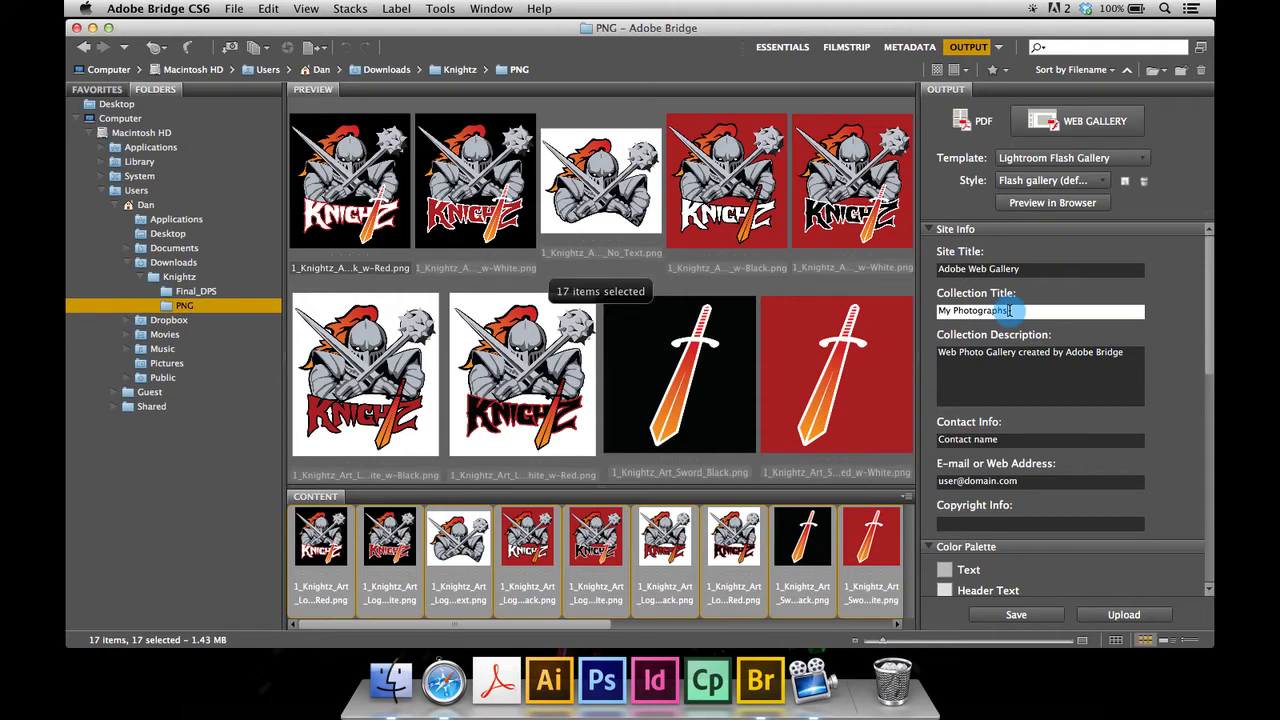
key("BackSpace")
key("BackSpace")
key("BackSpace")
key("BackSpace")
key("BackSpace")
key("BackSpace")
key("BackSpace")
key("BackSpace")
key("BackSpace")
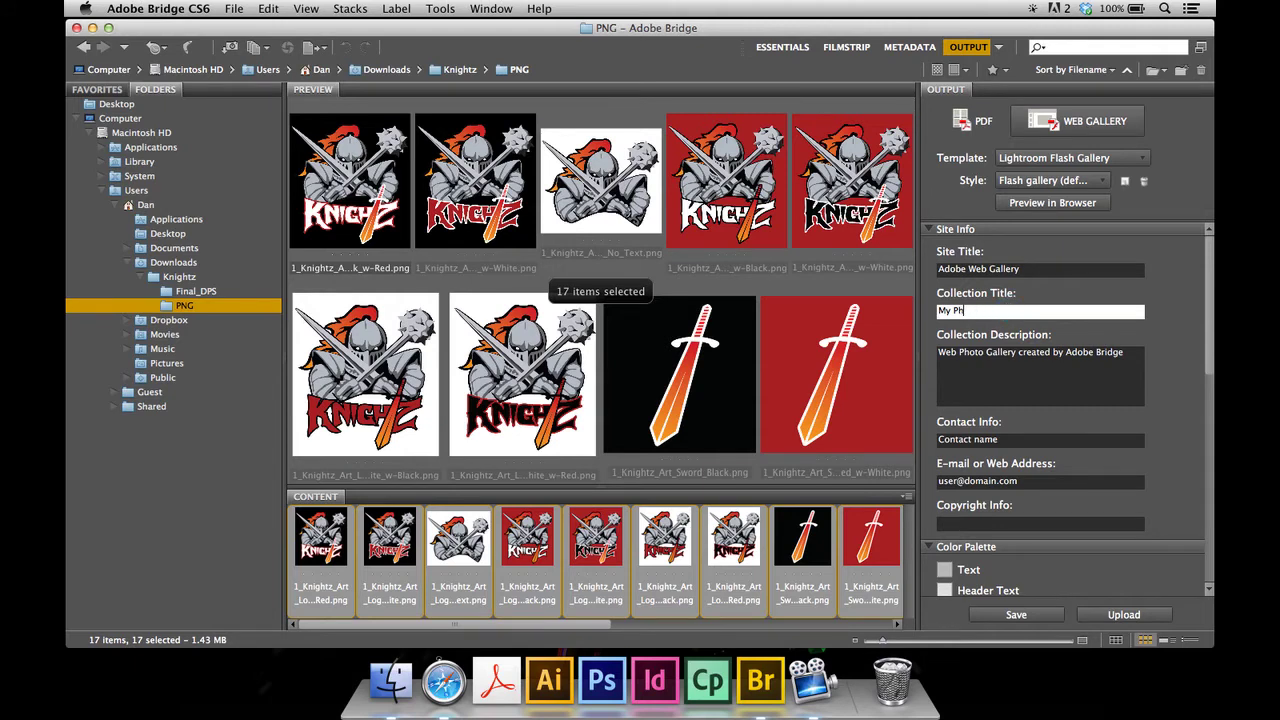
key("BackSpace")
key("BackSpace")
key("BackSpace")
key("BackSpace")
key("BackSpace")
type("Kinght")
type("z Logos")
- Set the collection description to 'Please choose your favorite and respond via E-mail at the top right'
left_click(1034, 370)
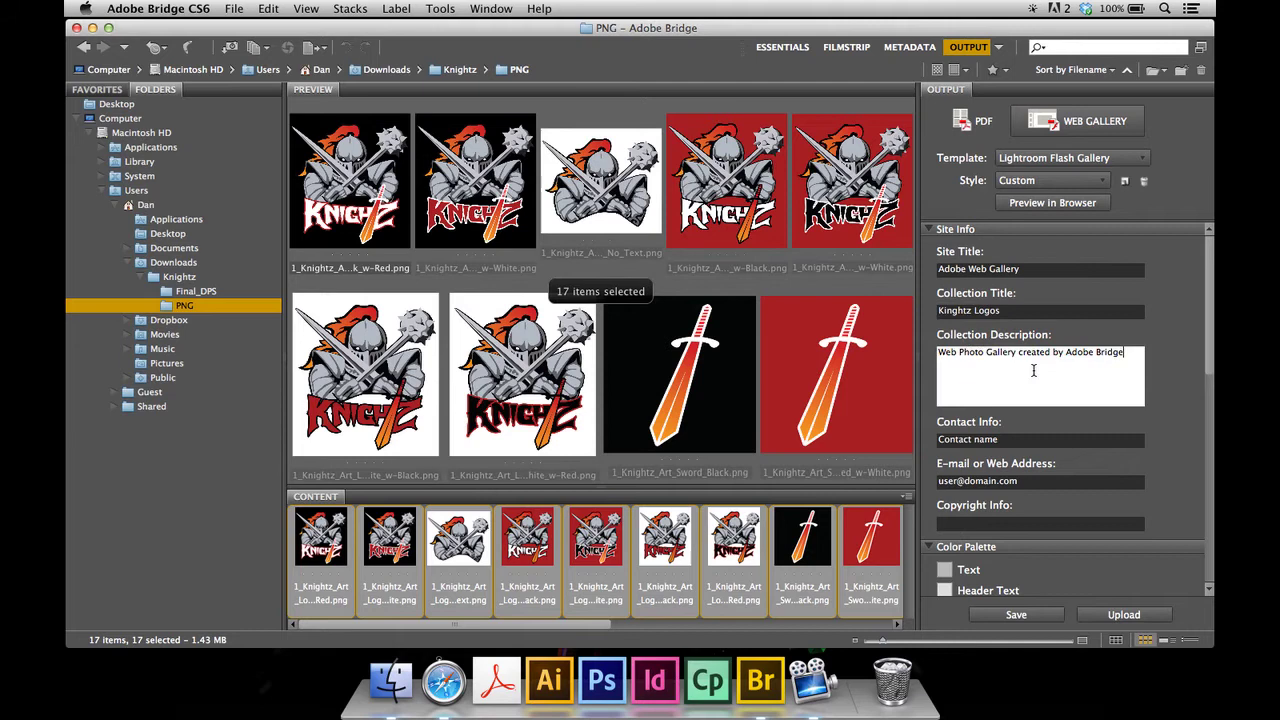
left_click_drag(1124, 352, 938, 352)
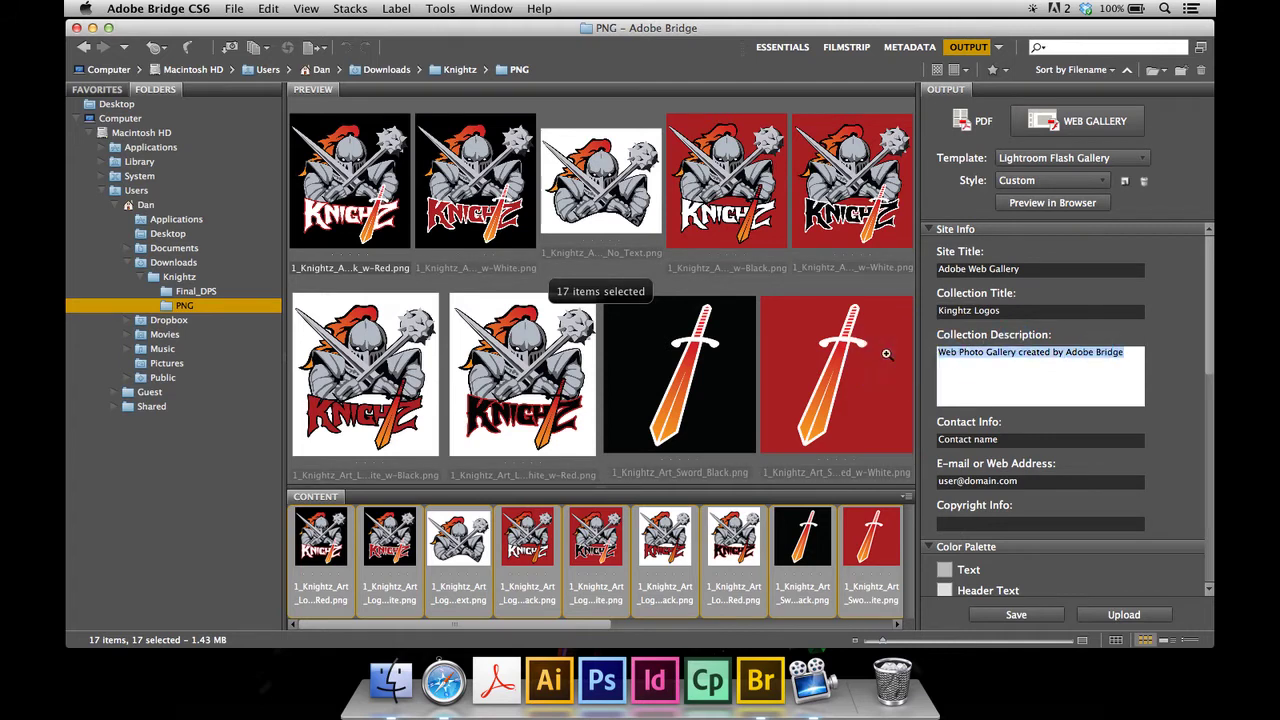
type("Please ch")
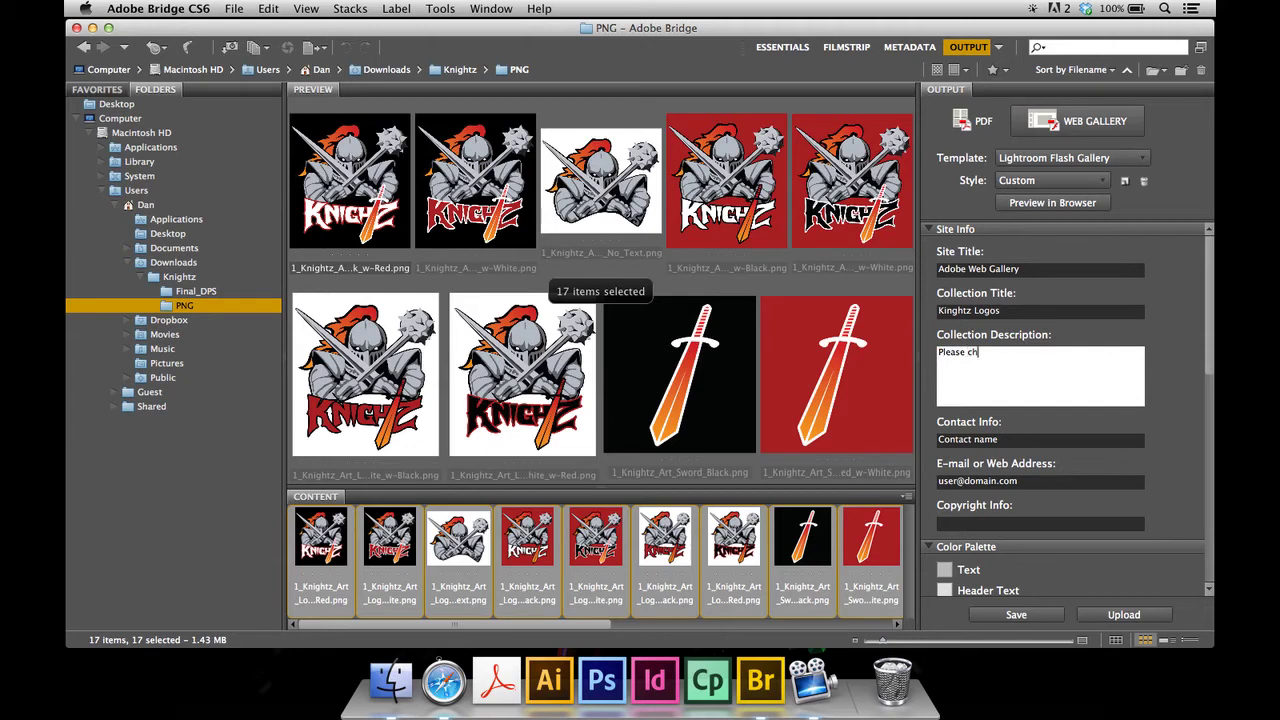
type("oose your favorite and respond via ")
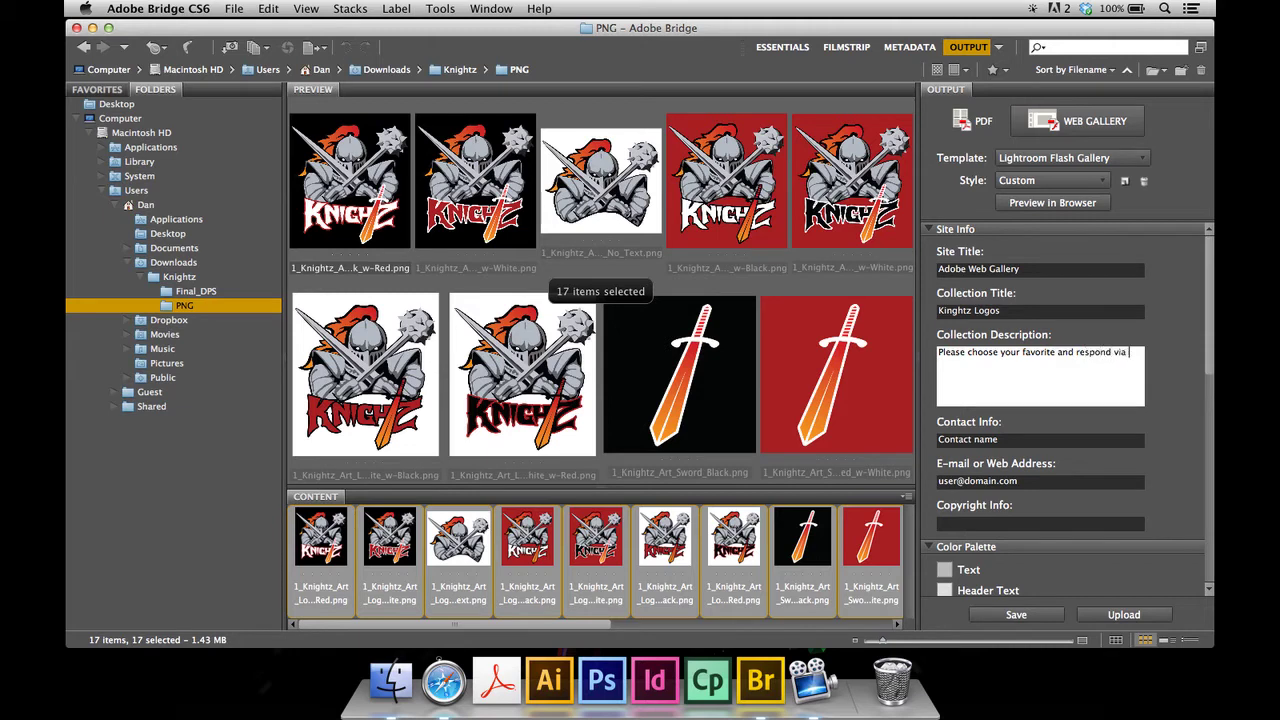
type("E-mail at the top right.")
- Replace the placeholder contact info with the contact's full name
left_click(939, 438)
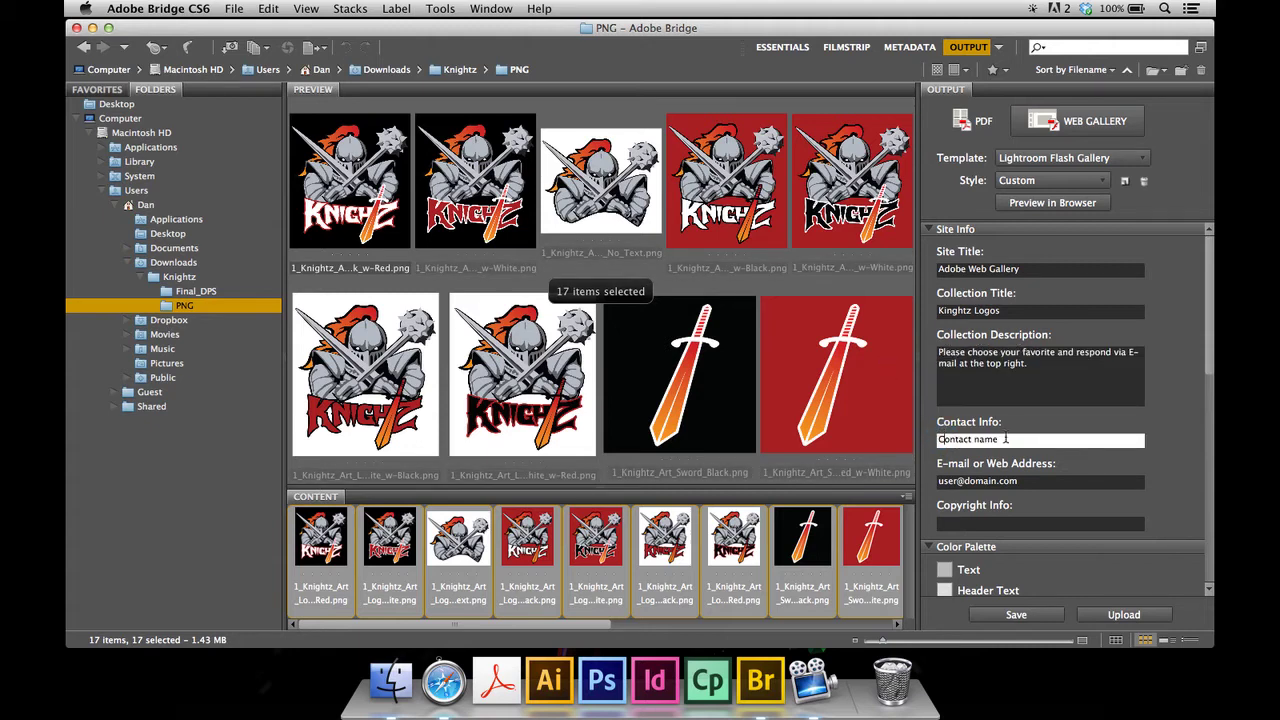
left_click_drag(1000, 438, 887, 441)
type("John Smith")
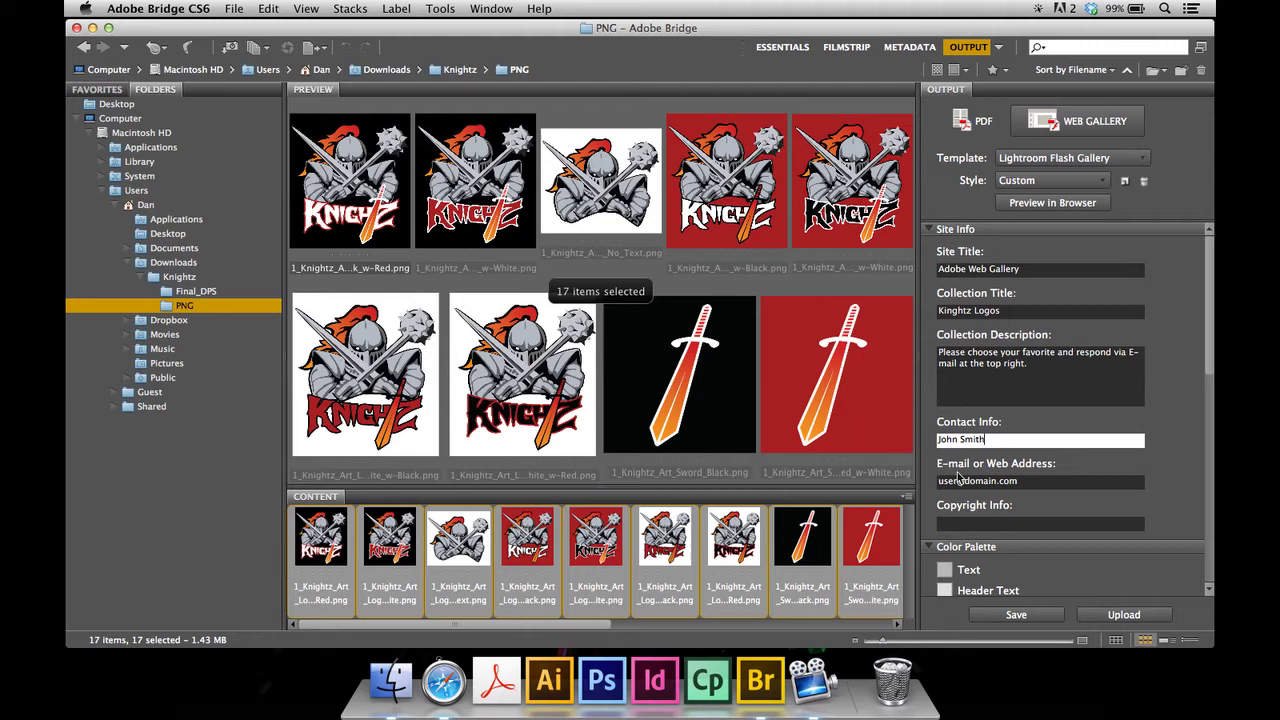
left_click(1000, 480)
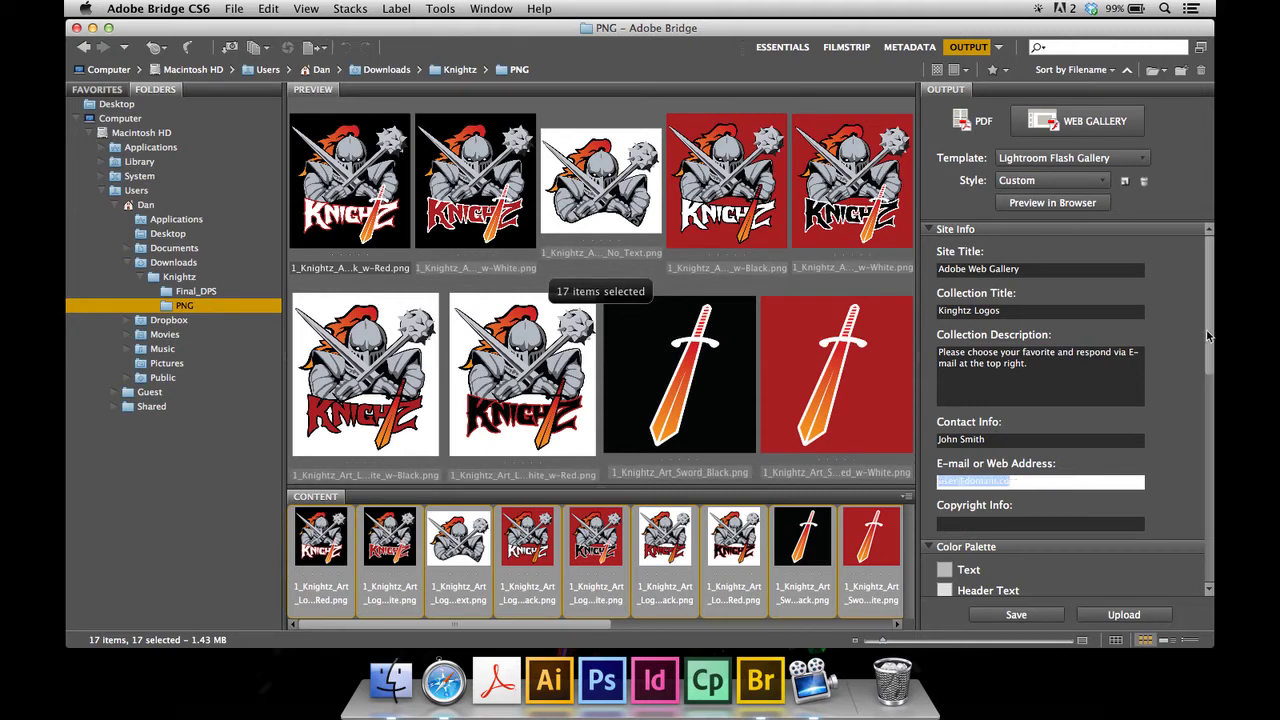
left_click_drag(1208, 337, 1212, 425)
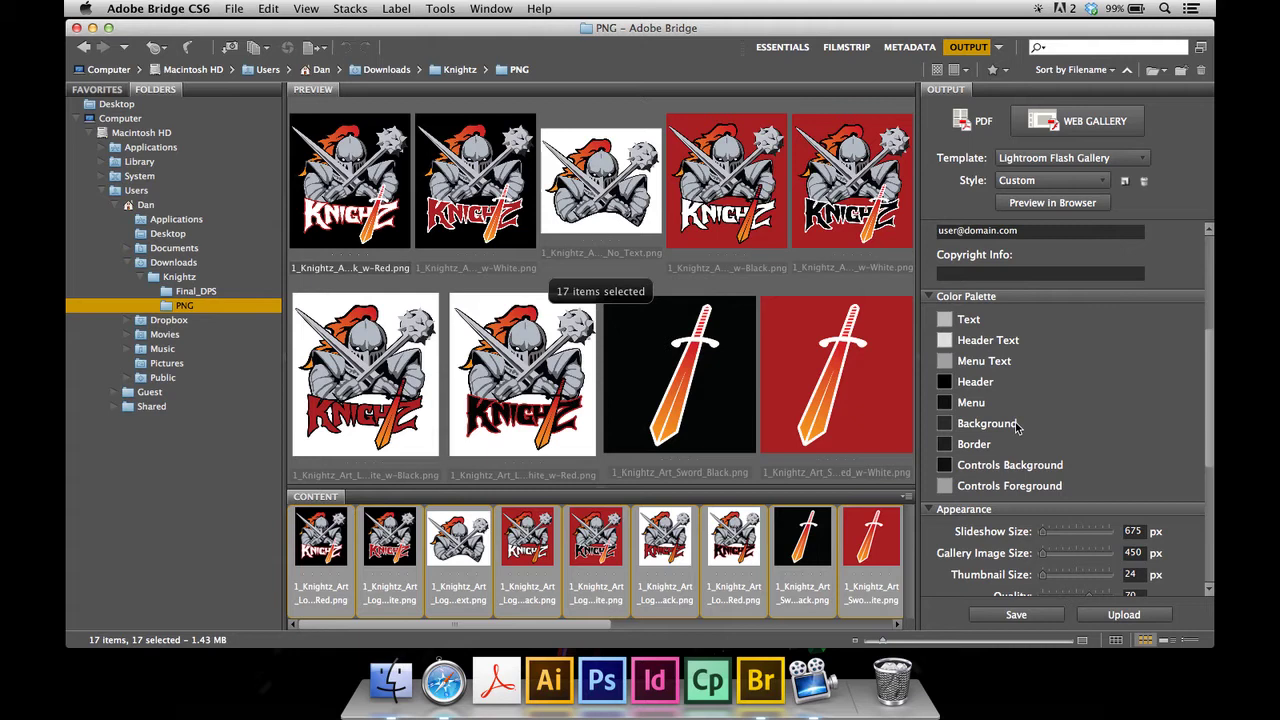
left_click(945, 381)
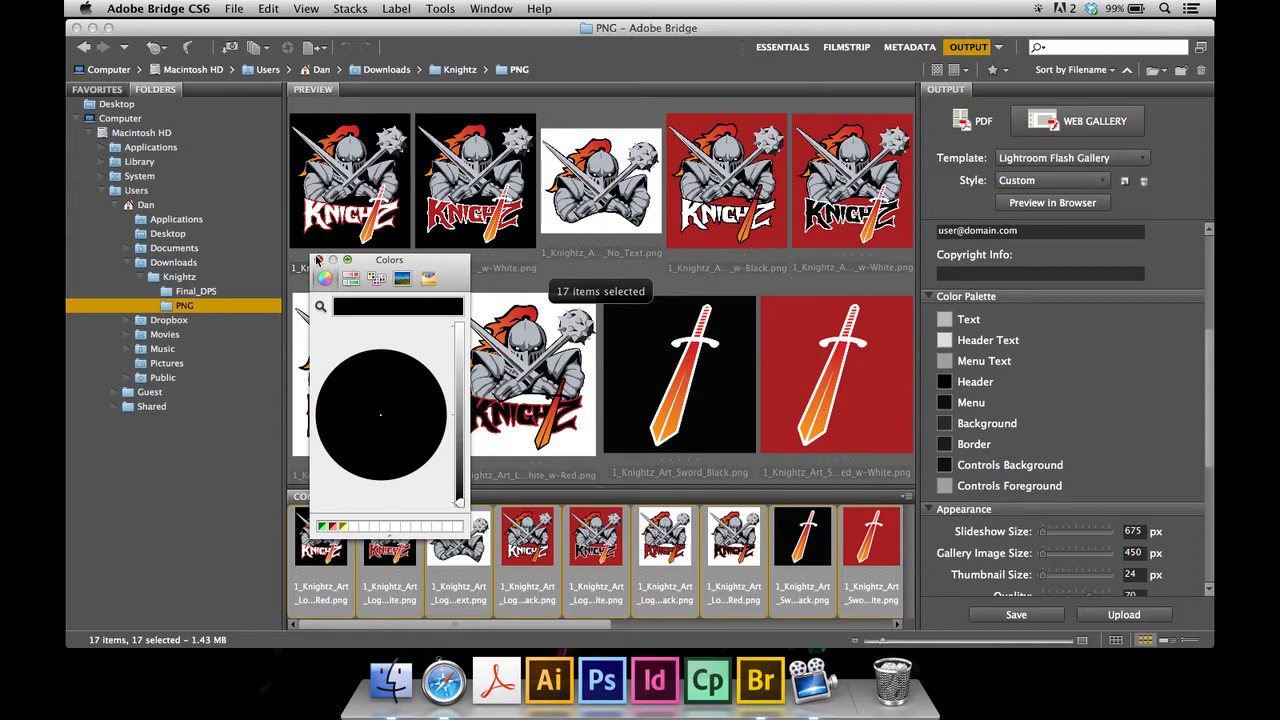
left_click(319, 261)
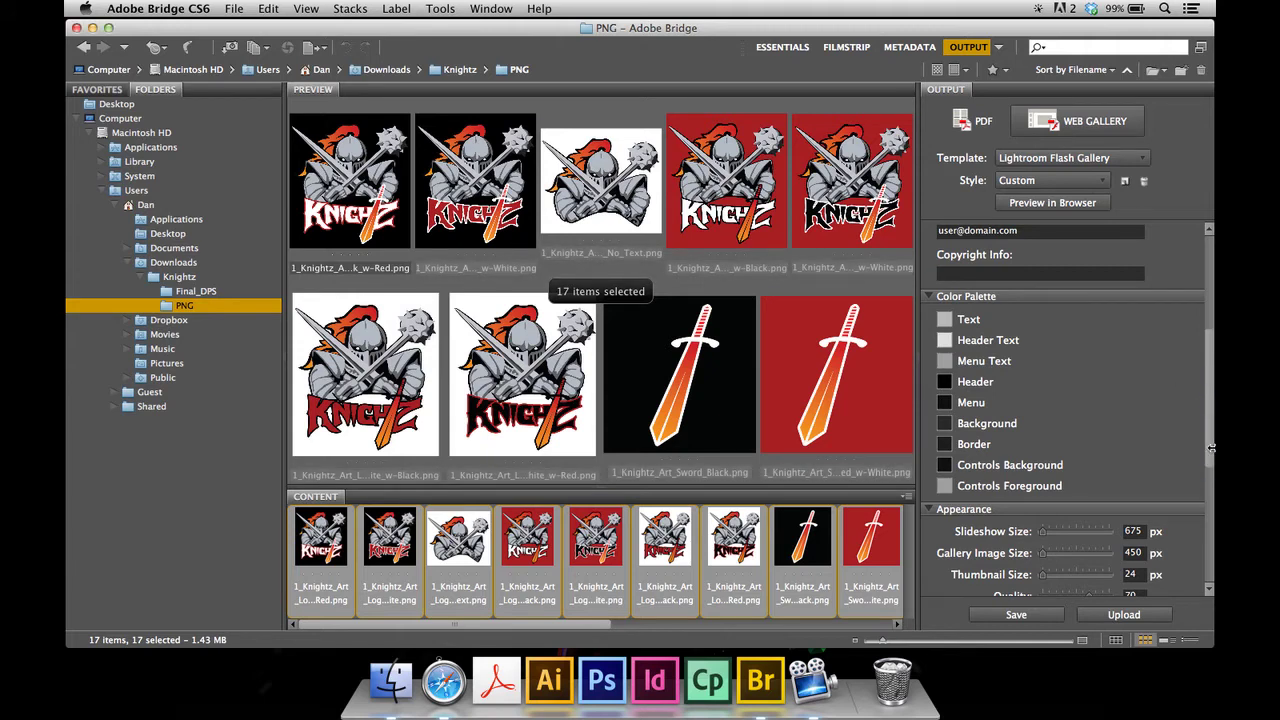
left_click_drag(1208, 472, 1210, 542)
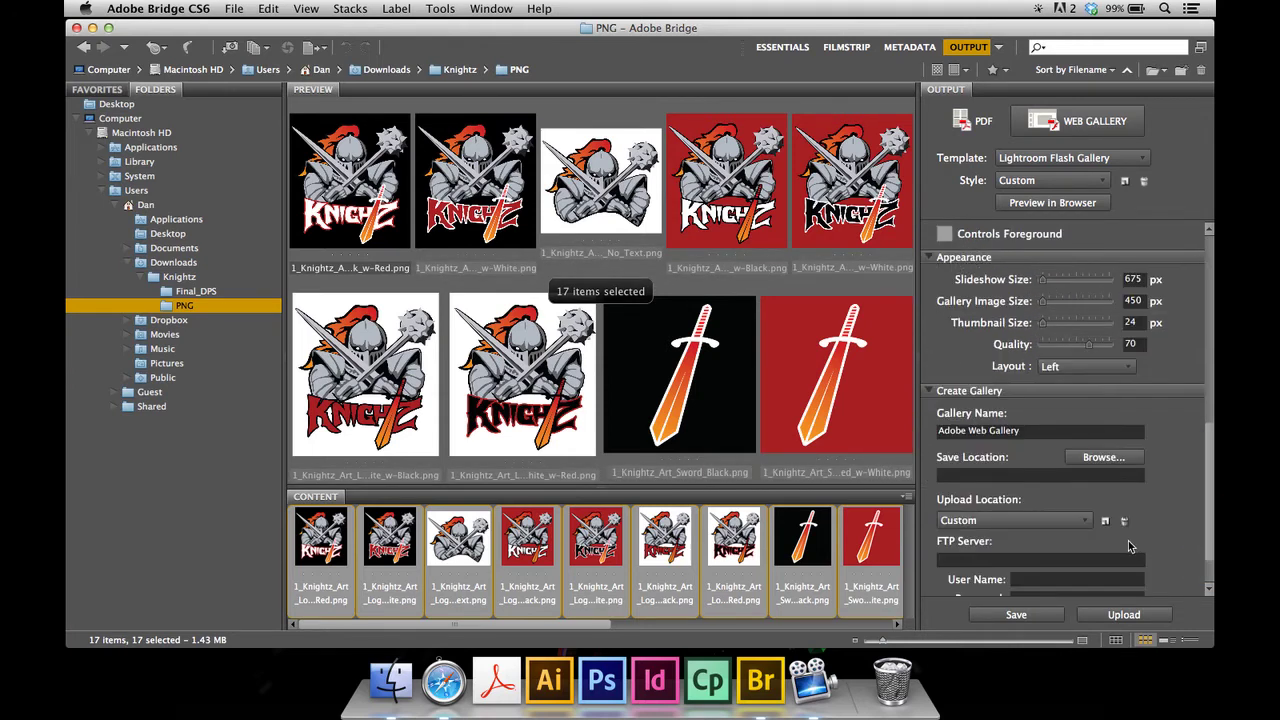
- Replace the default gallery name with 'Knightz'
left_click(1030, 430)
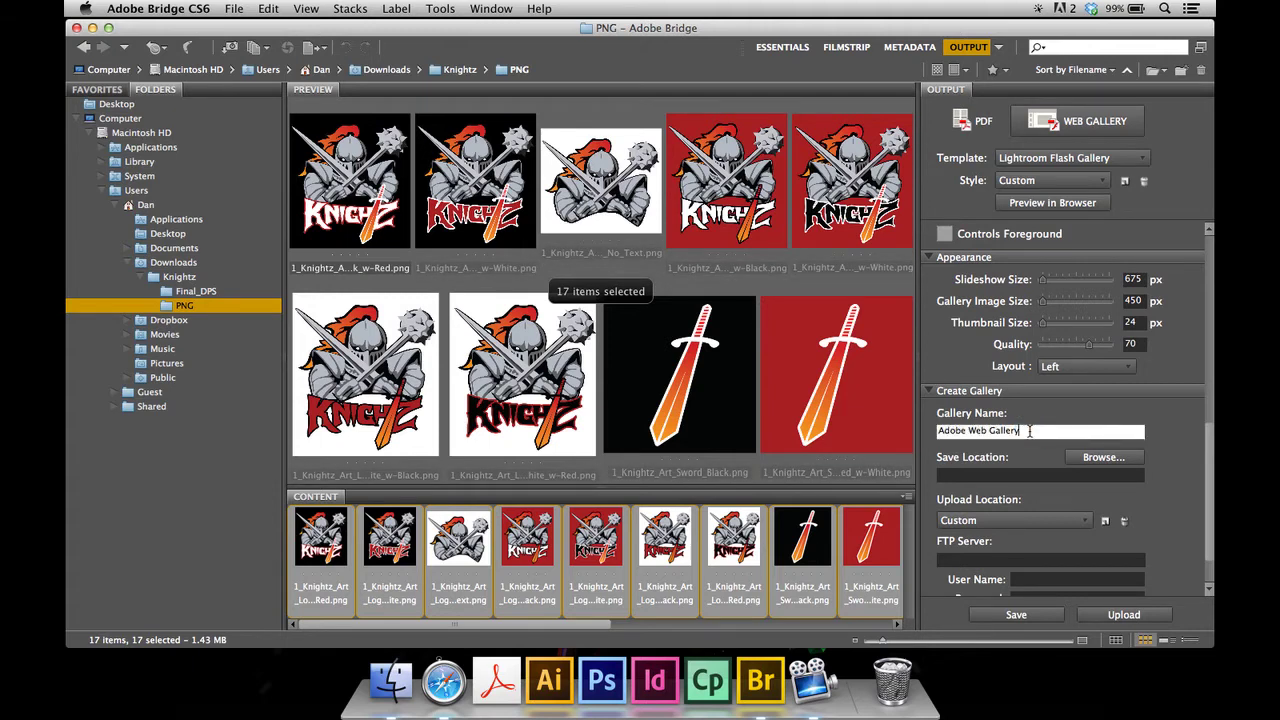
left_click(1038, 428)
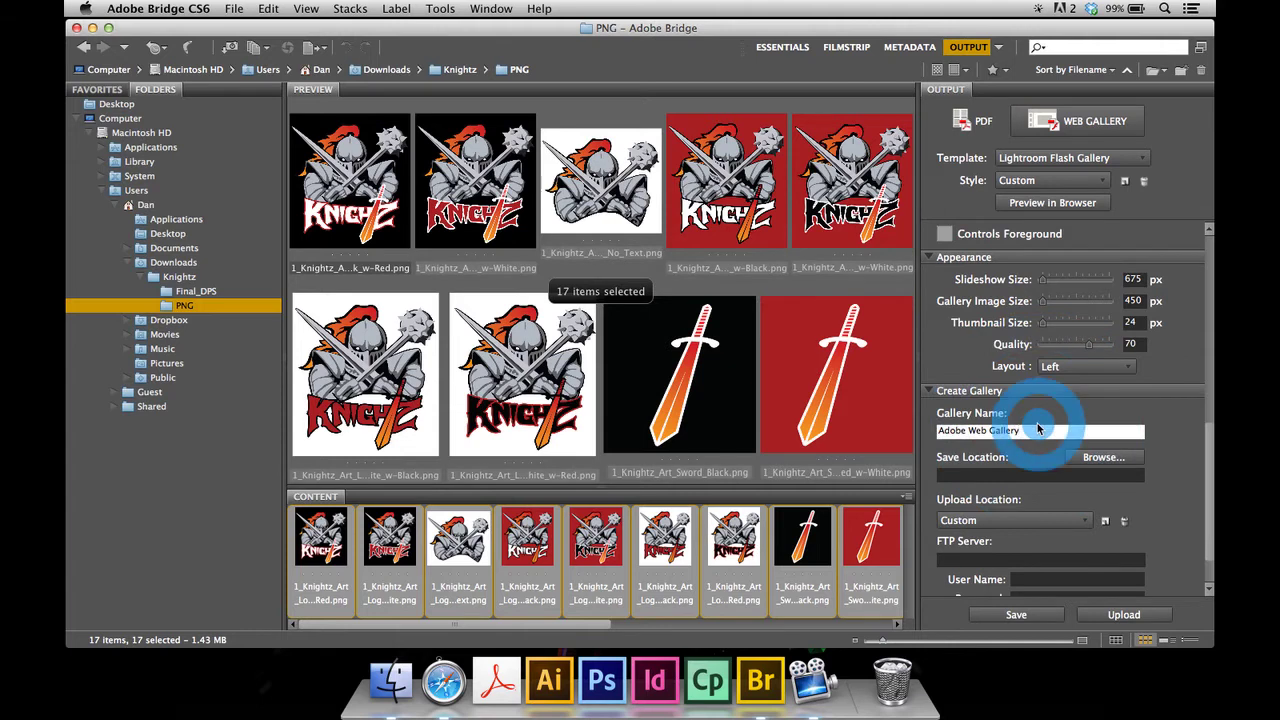
left_click_drag(1038, 428, 910, 432)
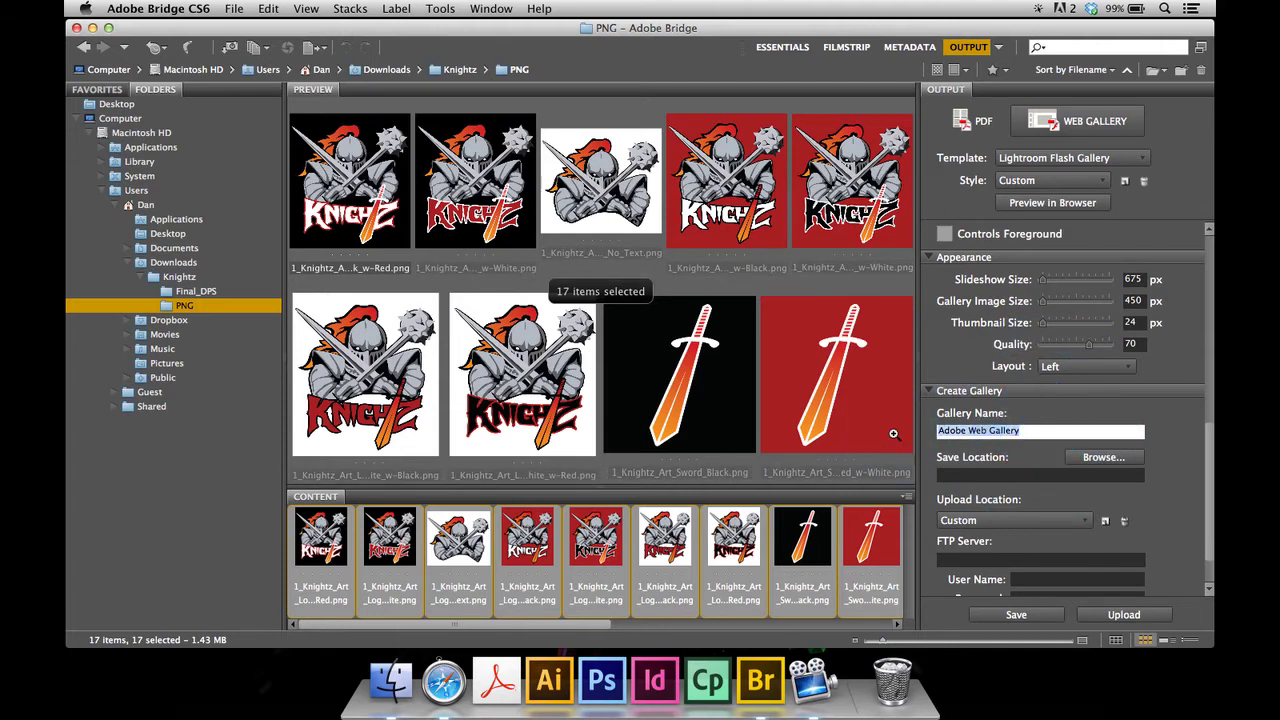
type("Knight")
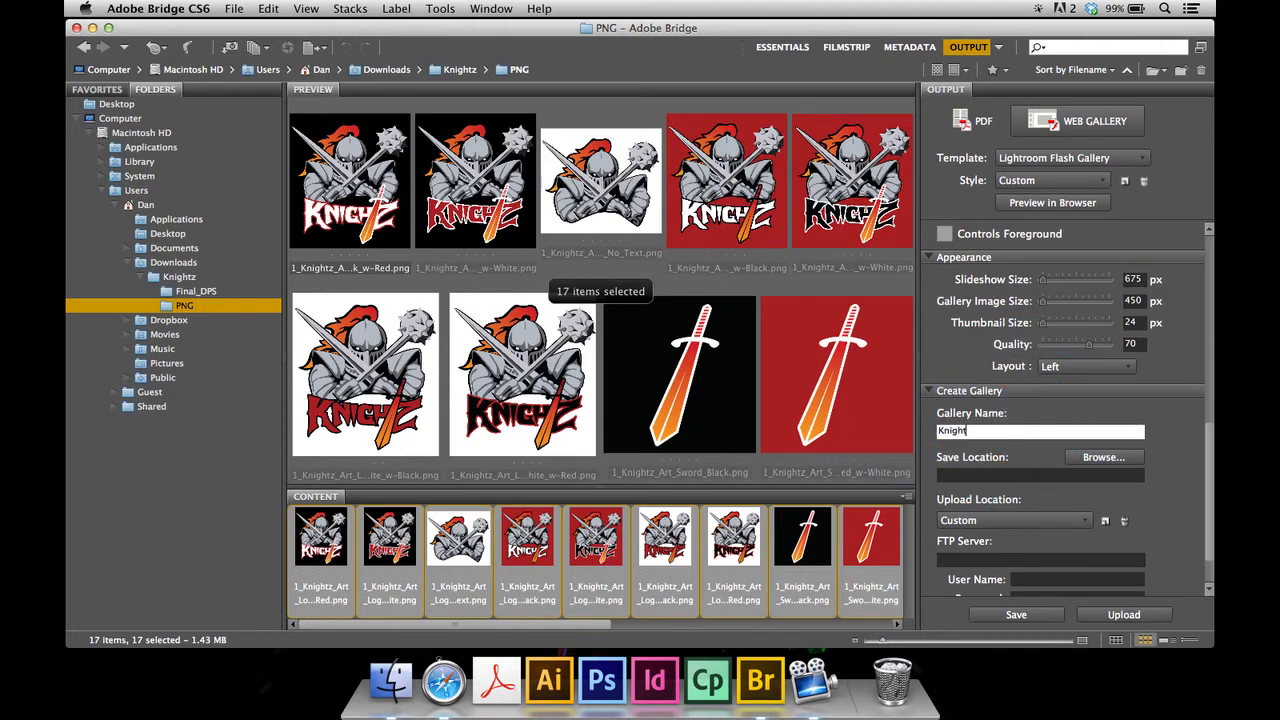
type("z")
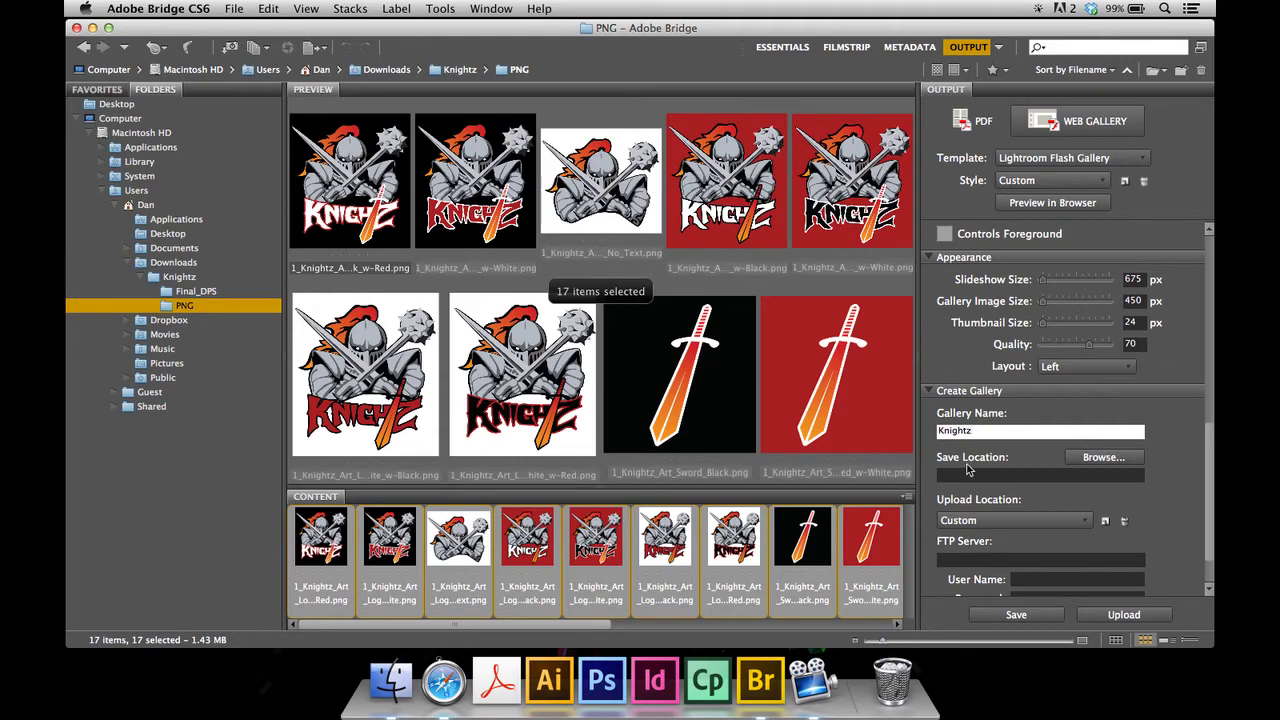
- Set the gallery save location to a new Knightz folder created on the Desktop
left_click(1062, 464)
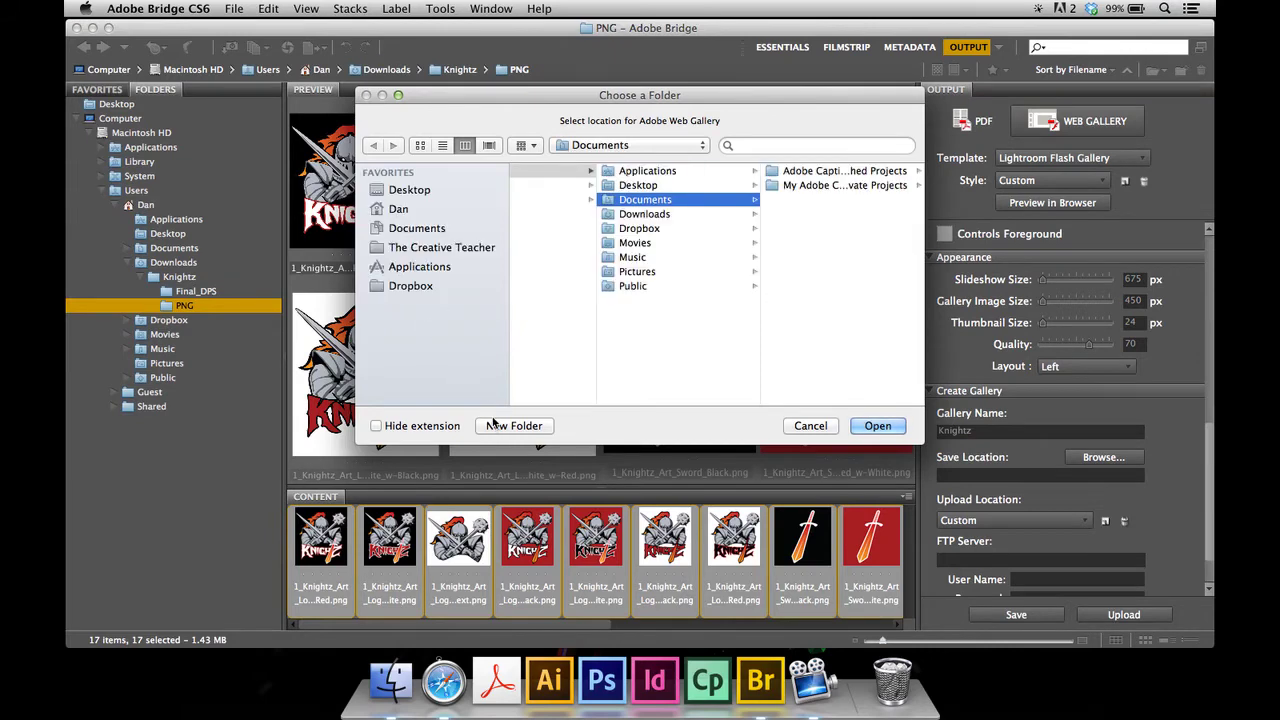
left_click(408, 287)
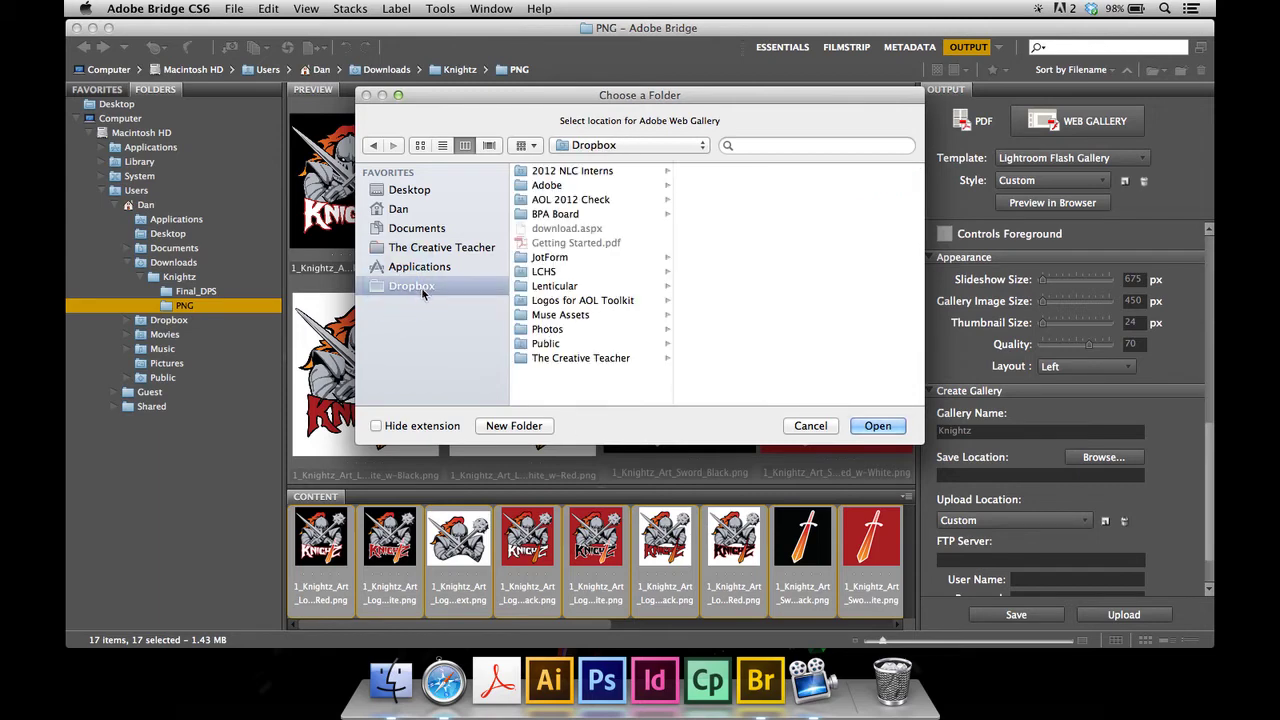
left_click(410, 190)
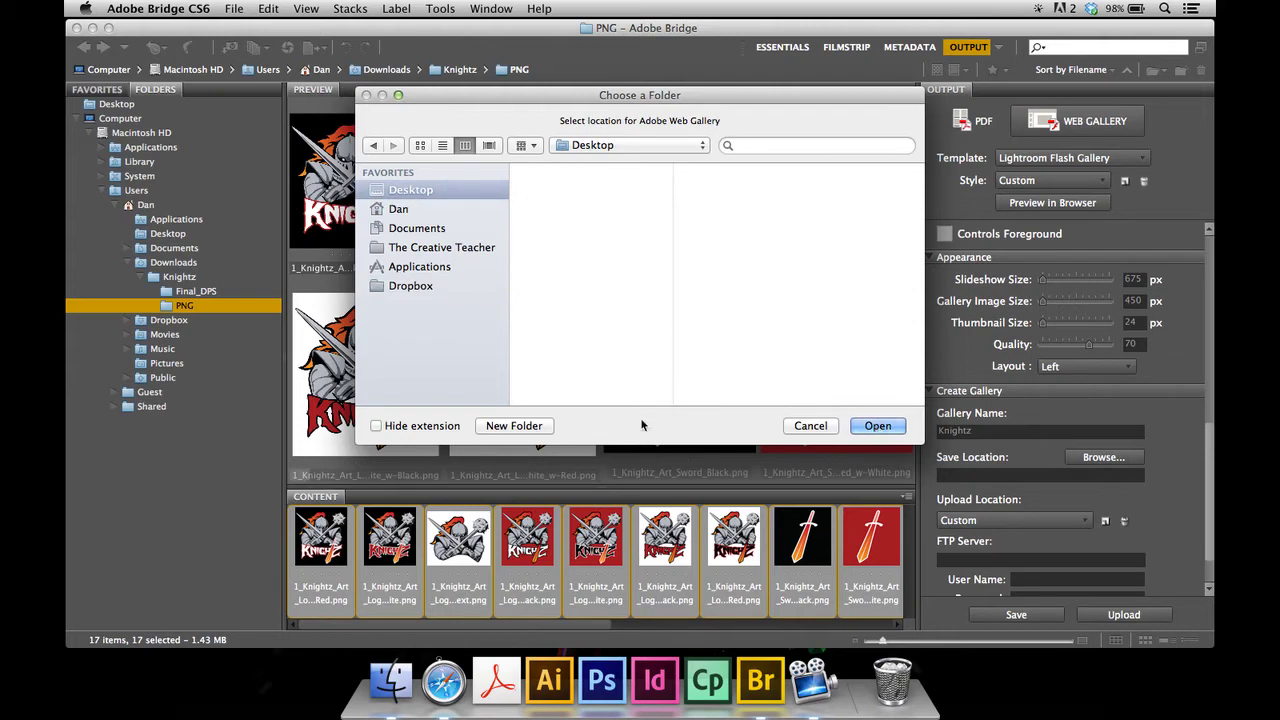
left_click(514, 425)
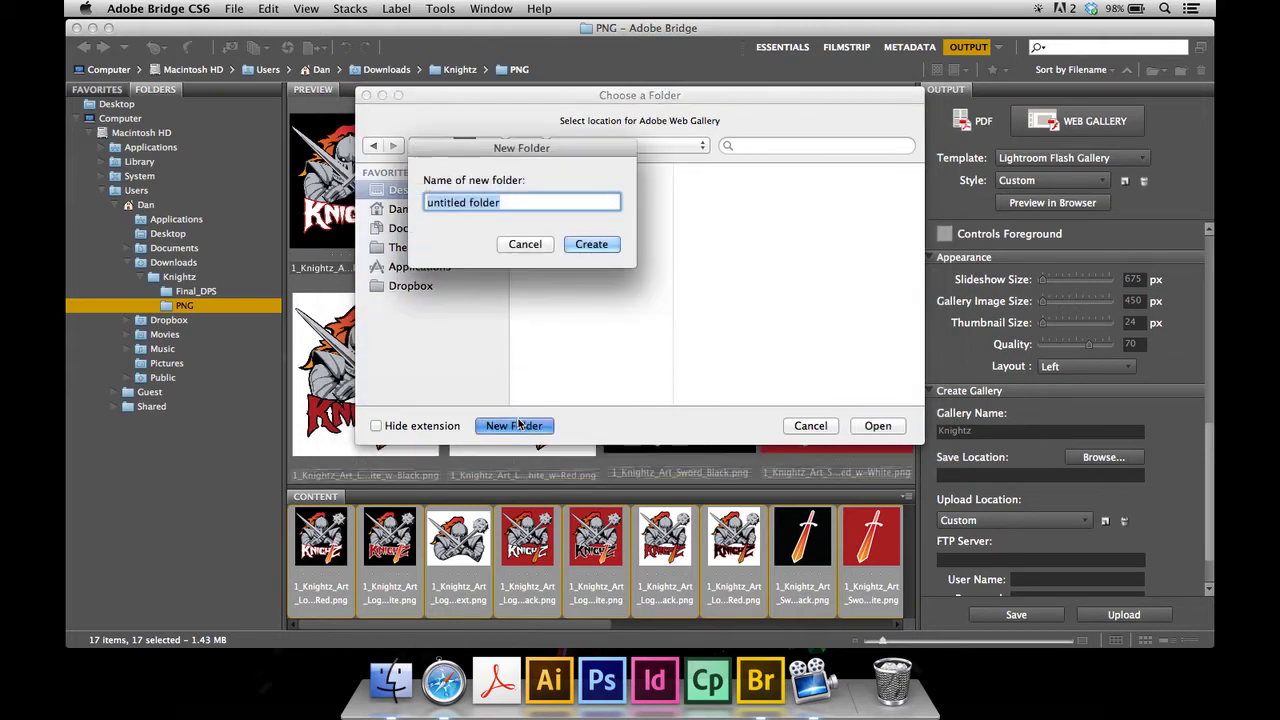
type("Kni")
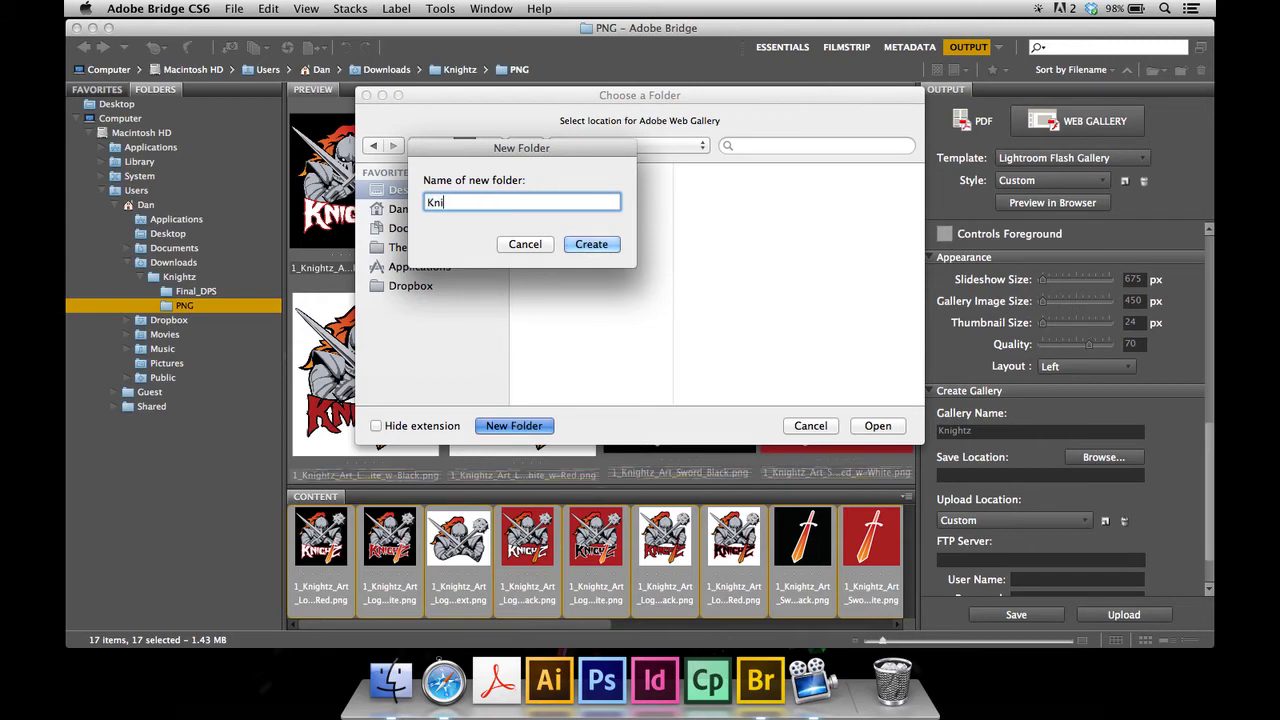
type("ghtz")
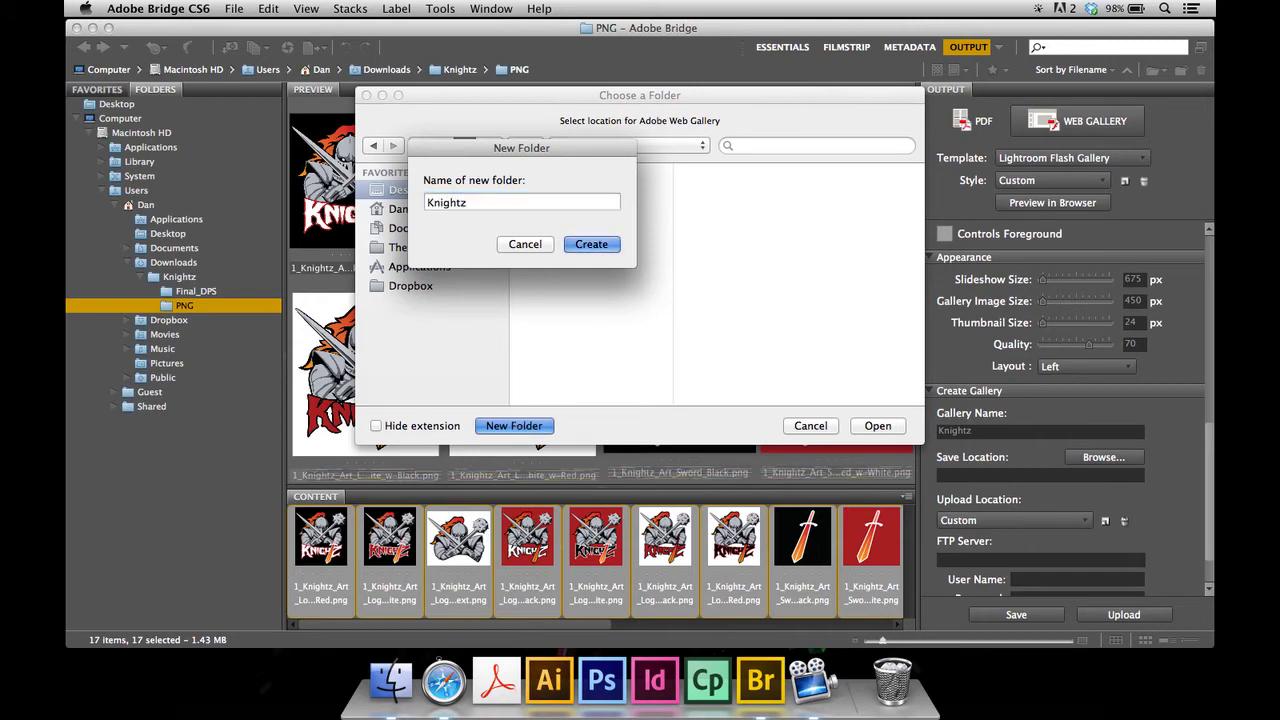
key("Return")
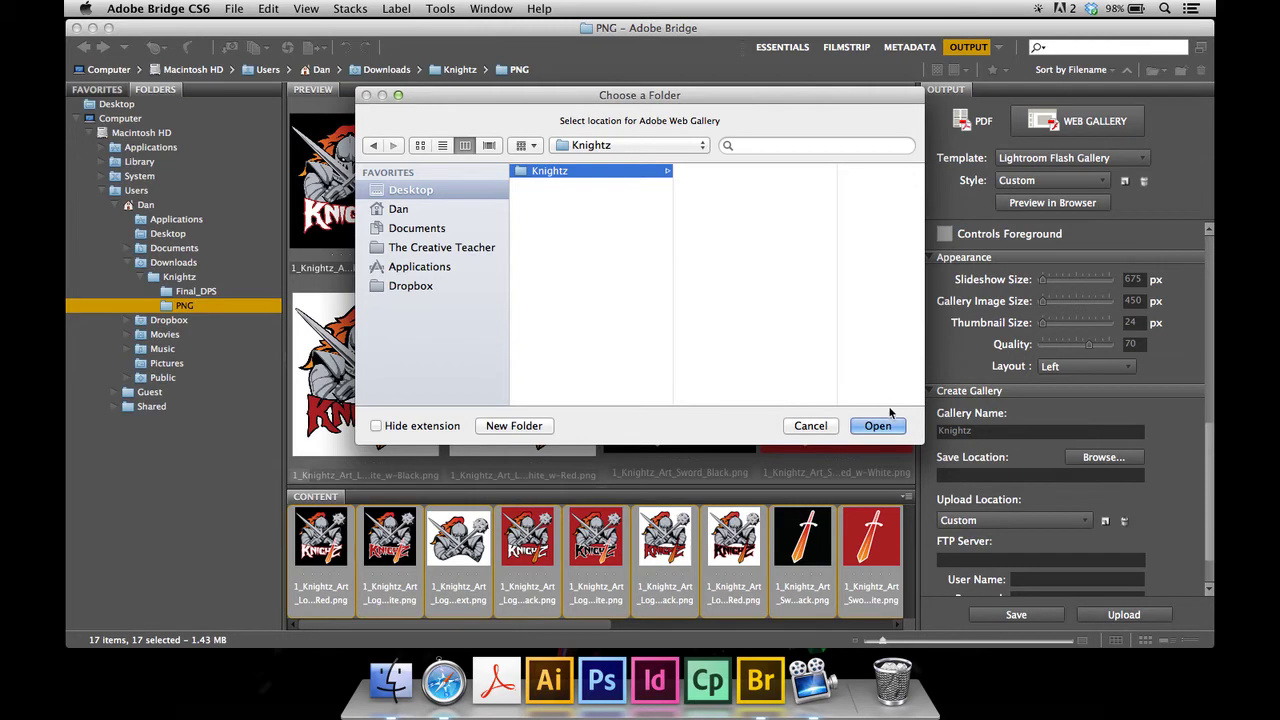
left_click(866, 425)
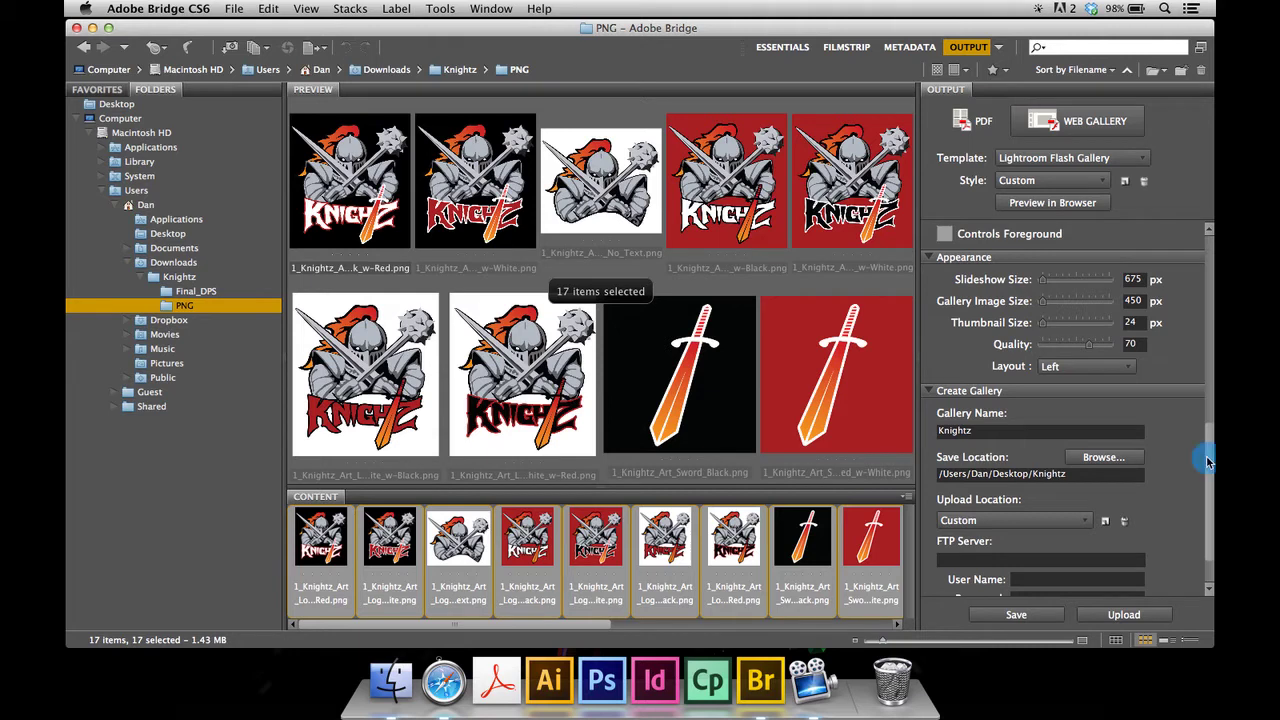
- Save the Knightz web gallery, dismiss the 'Gallery created' notice, and quit Bridge
left_click_drag(1206, 455, 1209, 545)
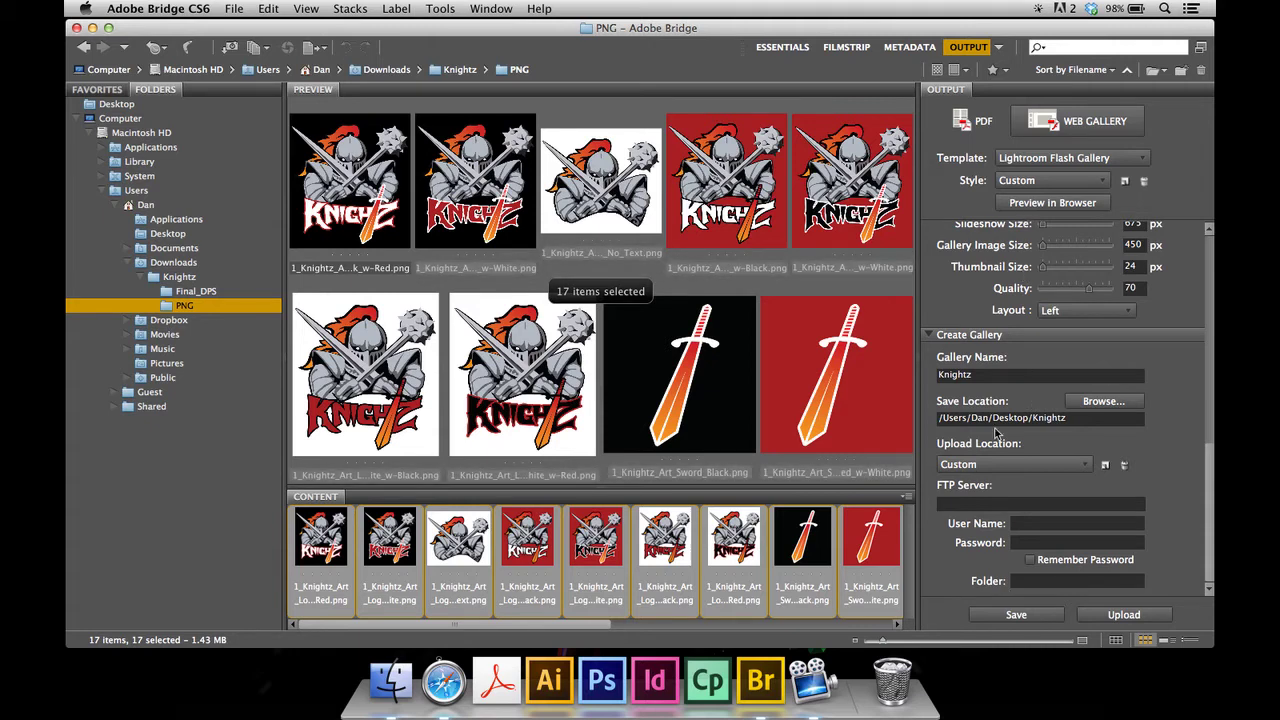
left_click(1015, 615)
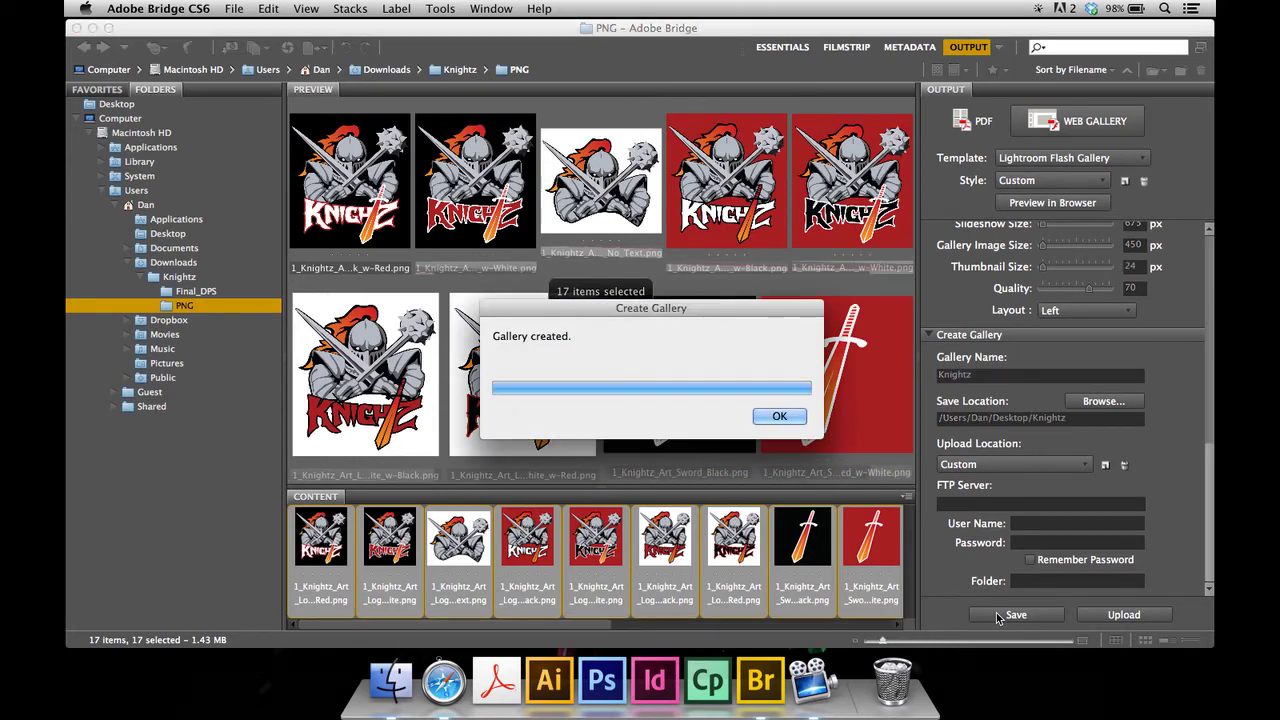
key("Return")
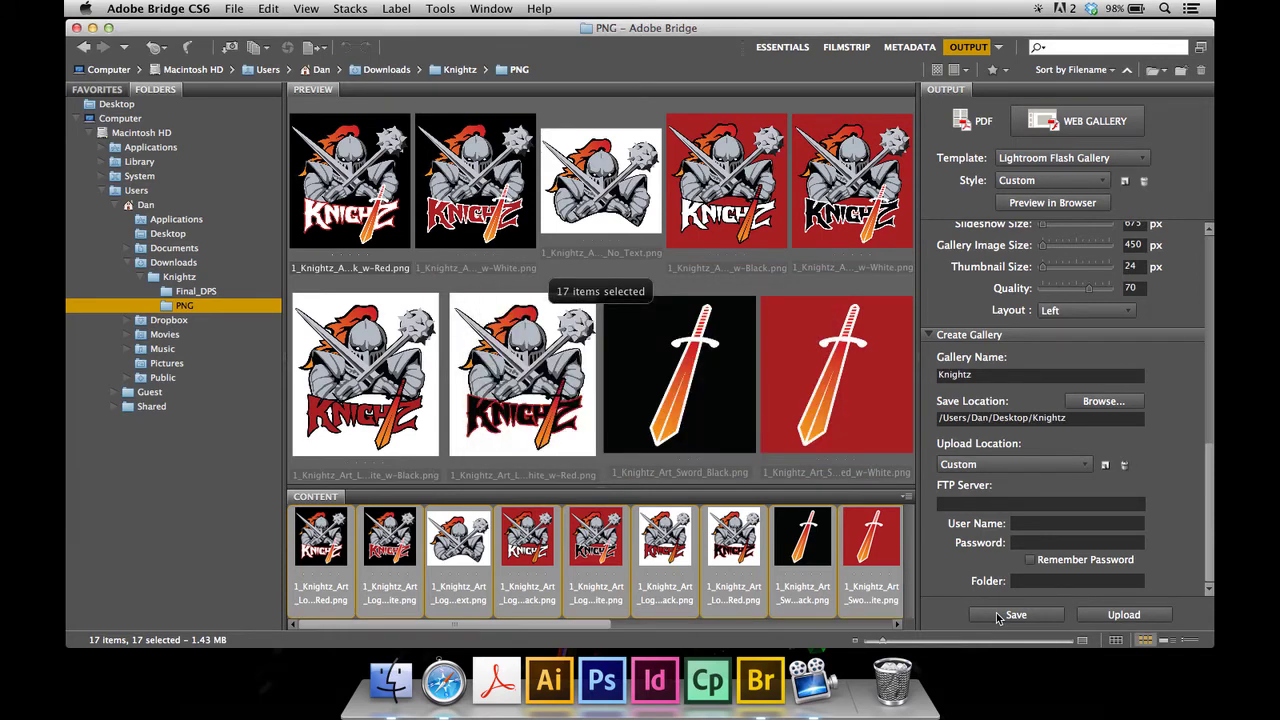
key("super+q")
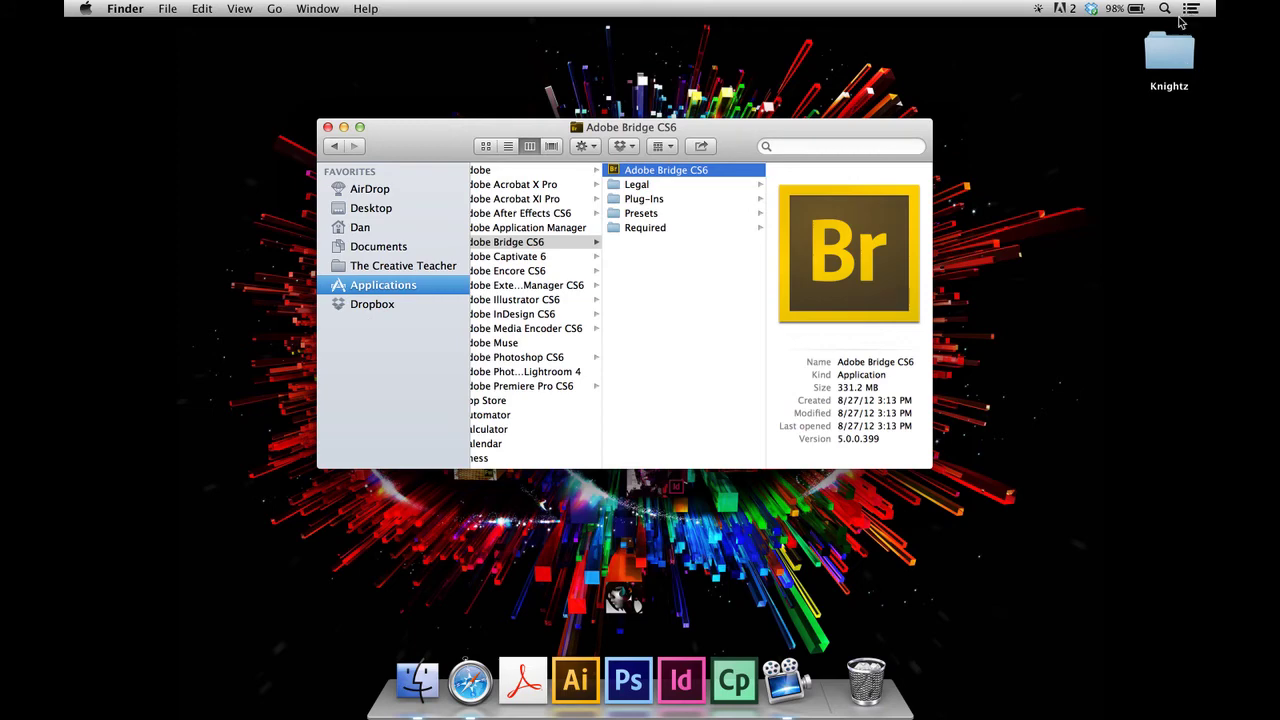
- Open the inner Knightz gallery folder and arrange a Dropbox Finder window beside it
double_click(1180, 58)
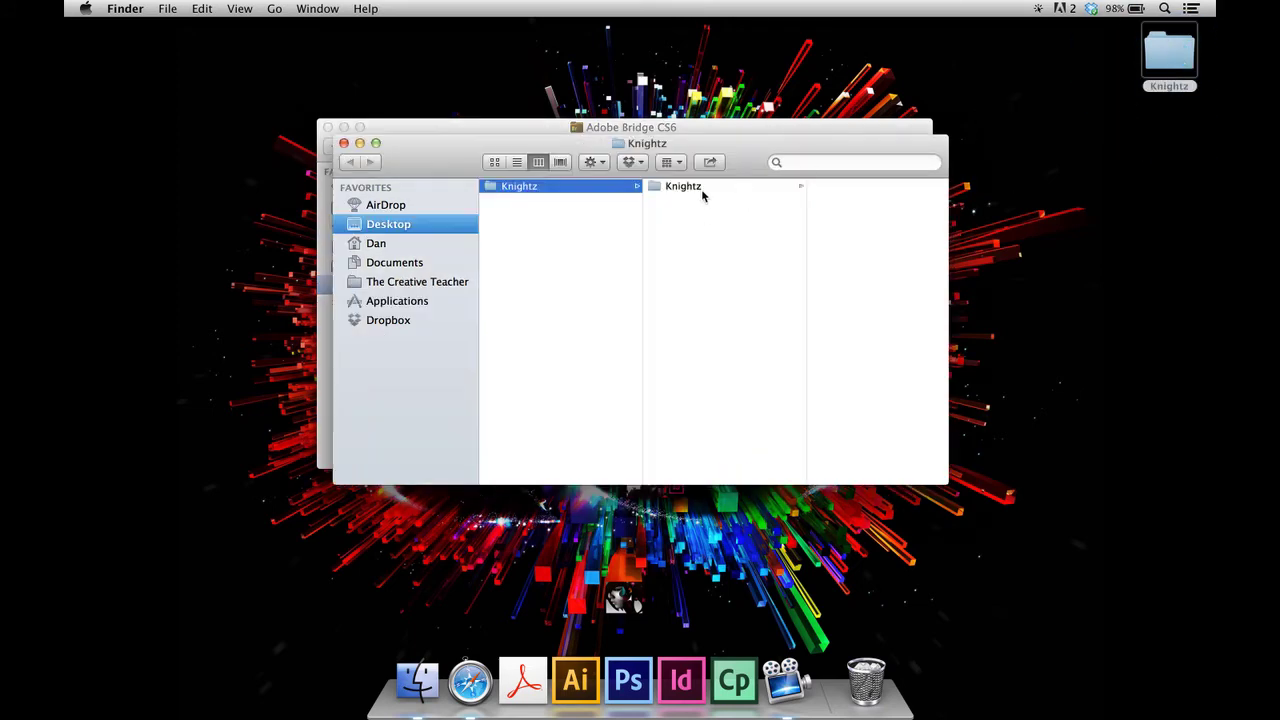
left_click(703, 192)
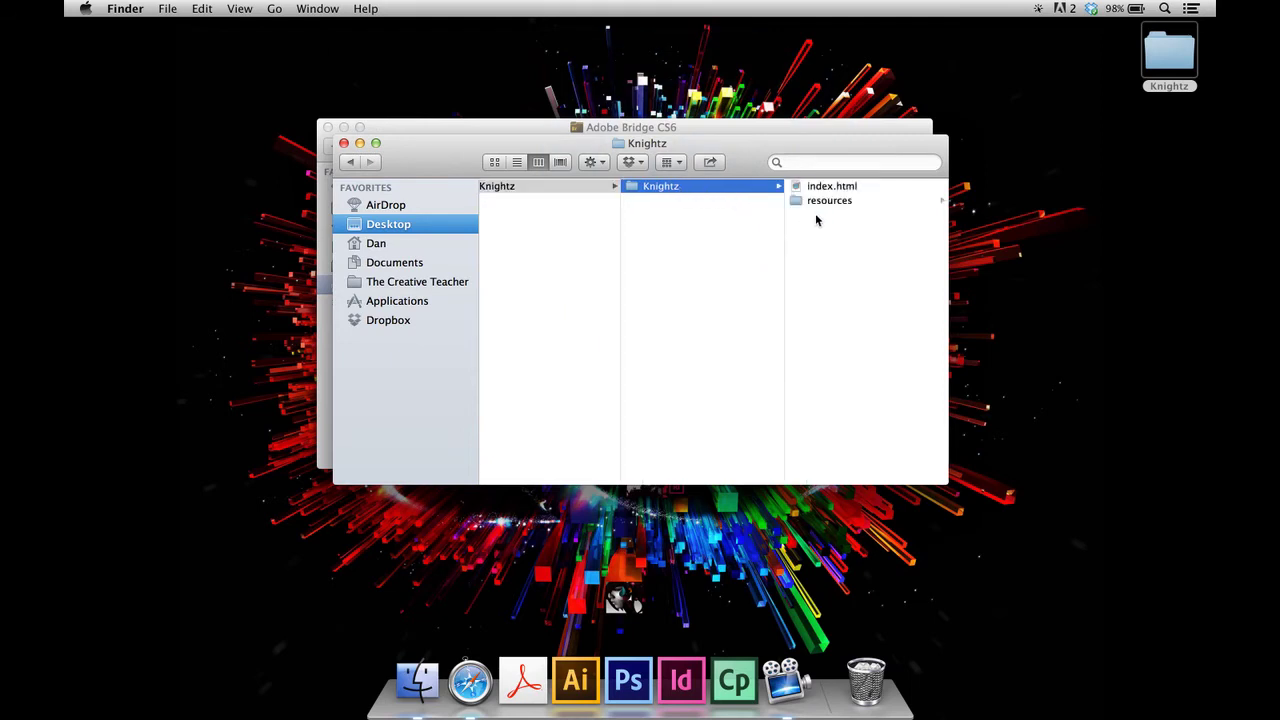
left_click(508, 130)
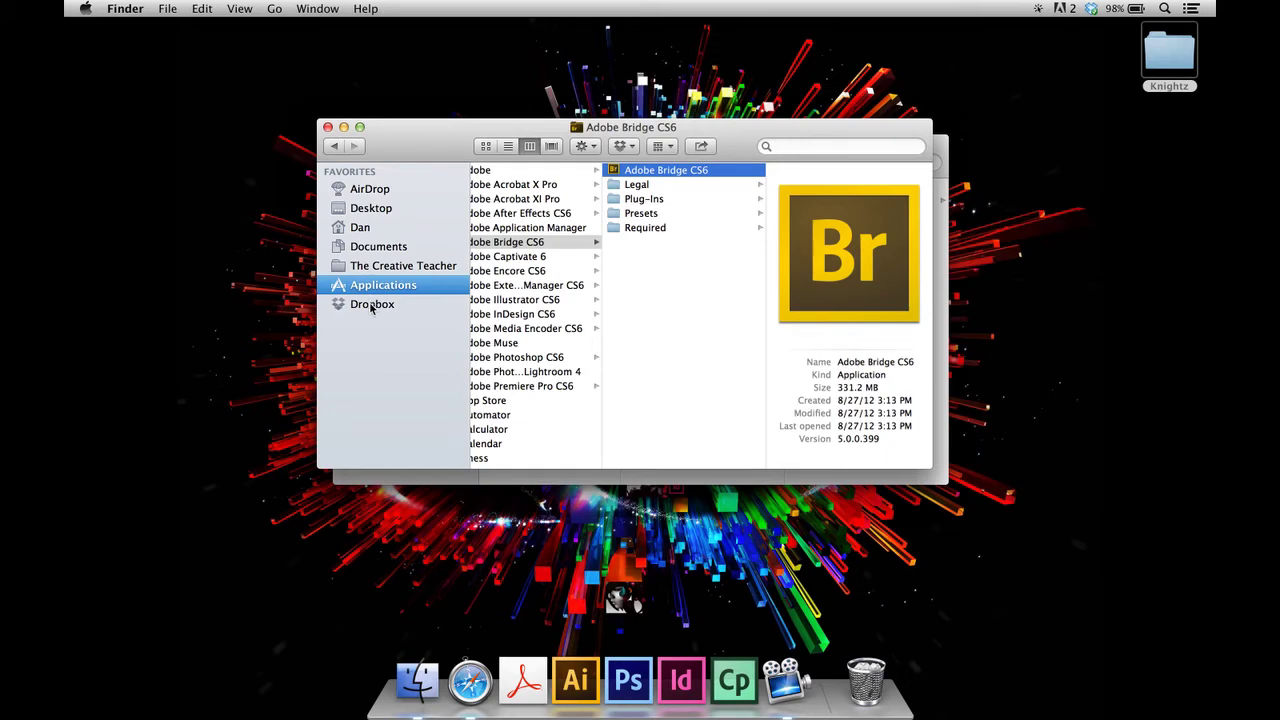
left_click(371, 305)
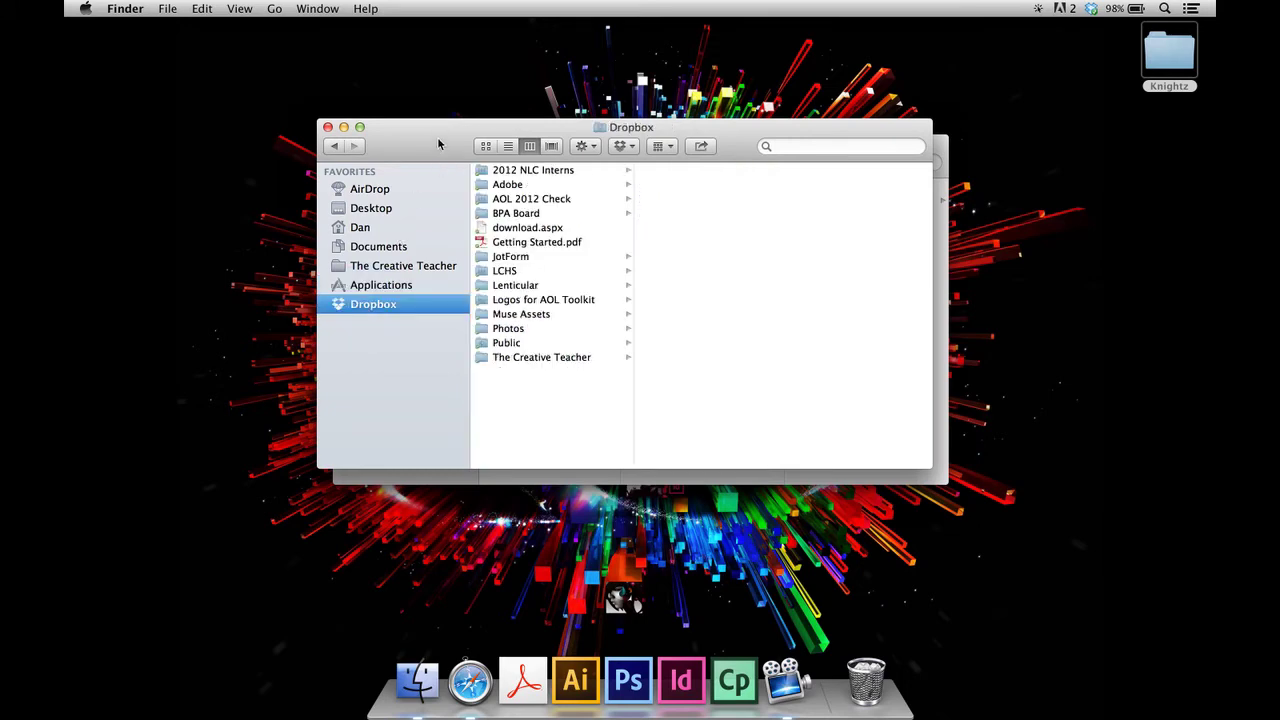
left_click_drag(438, 145, 694, 292)
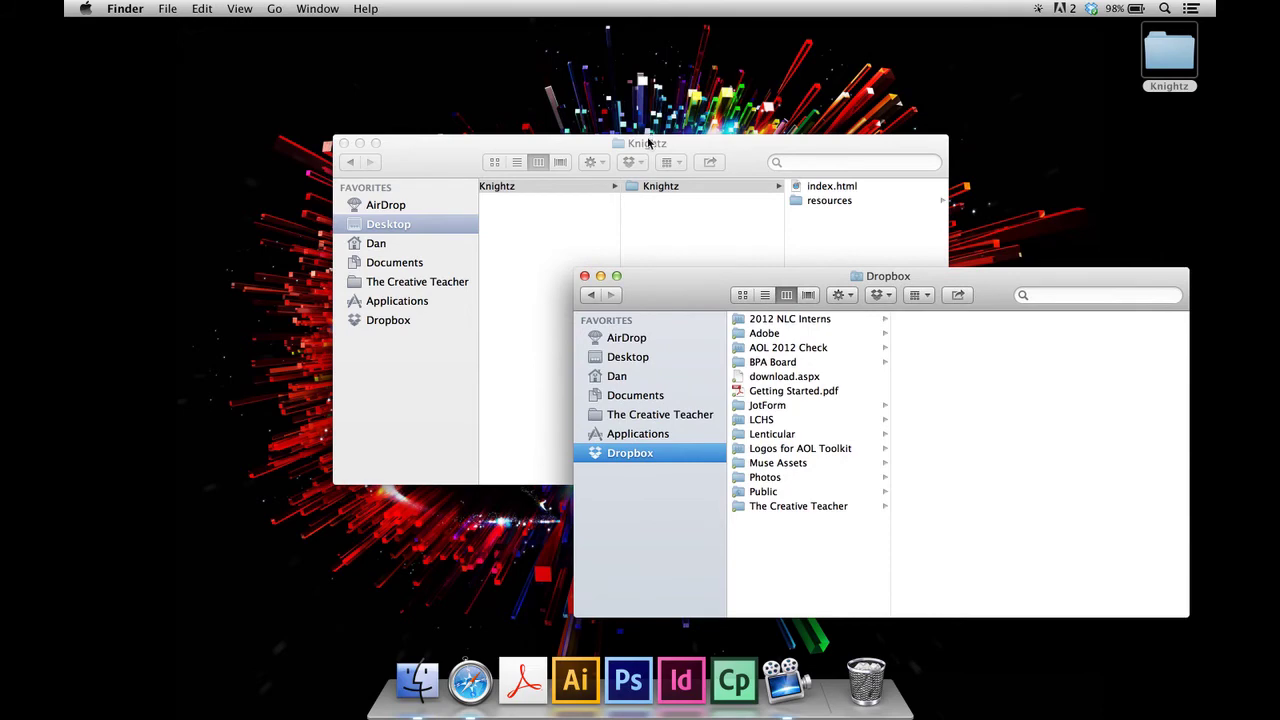
left_click_drag(648, 143, 379, 26)
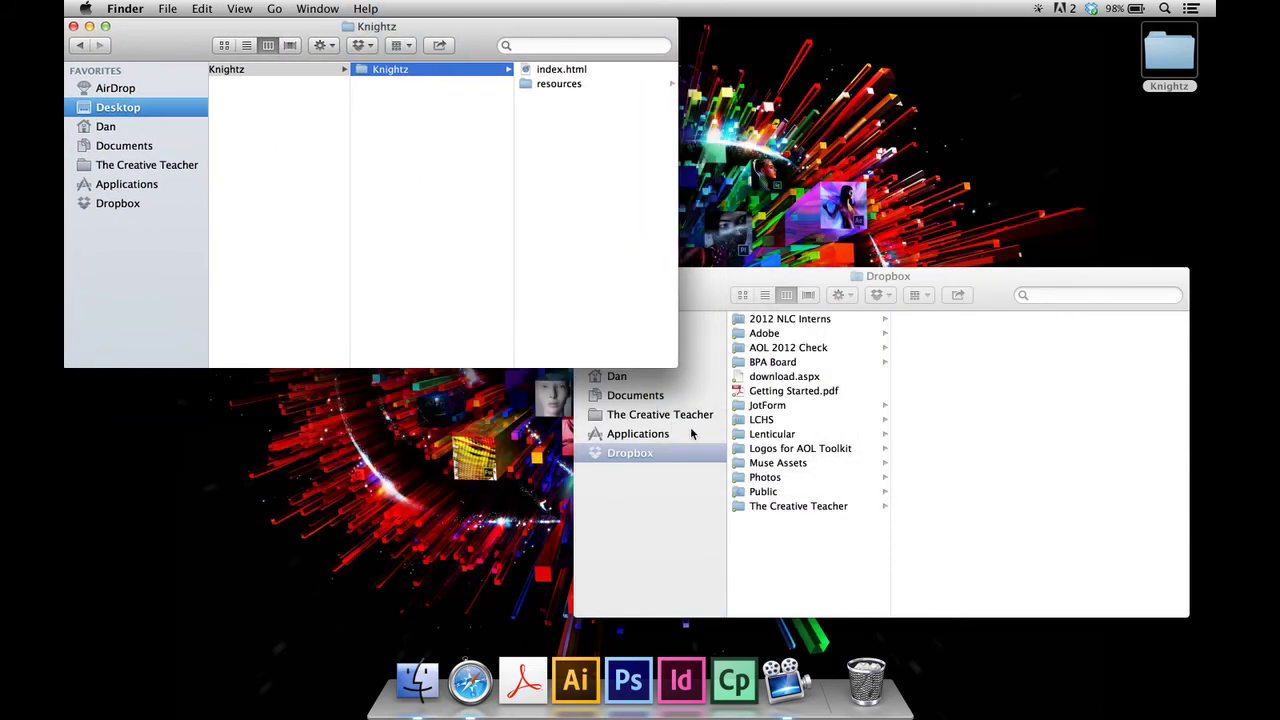
- Copy the inner Knightz gallery folder into Dropbox's Public folder
left_click(763, 492)
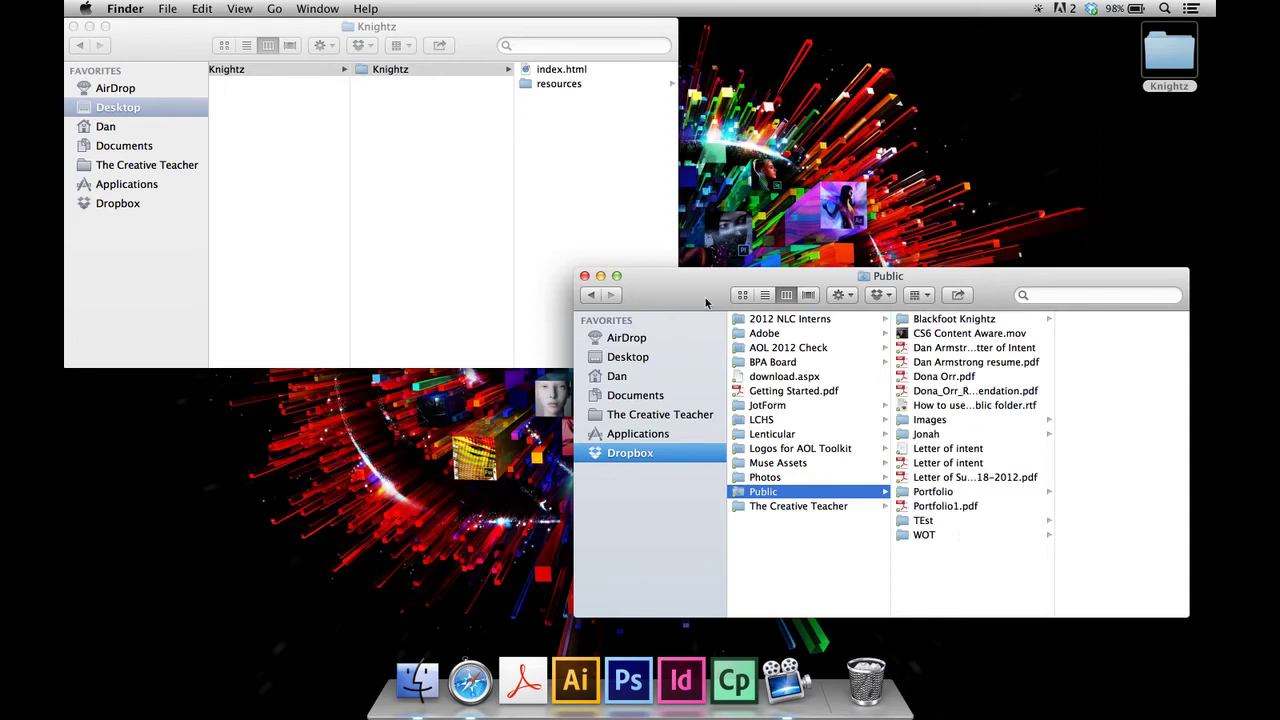
left_click(419, 78)
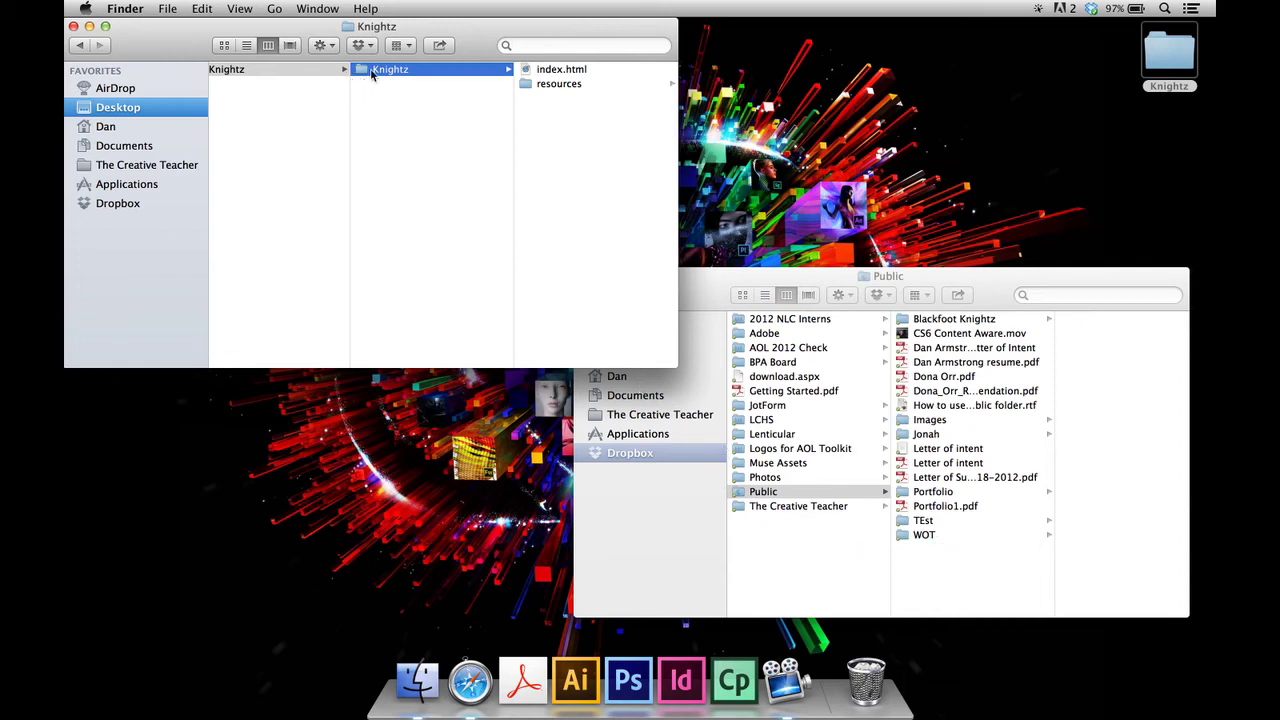
left_click_drag(372, 71, 981, 588)
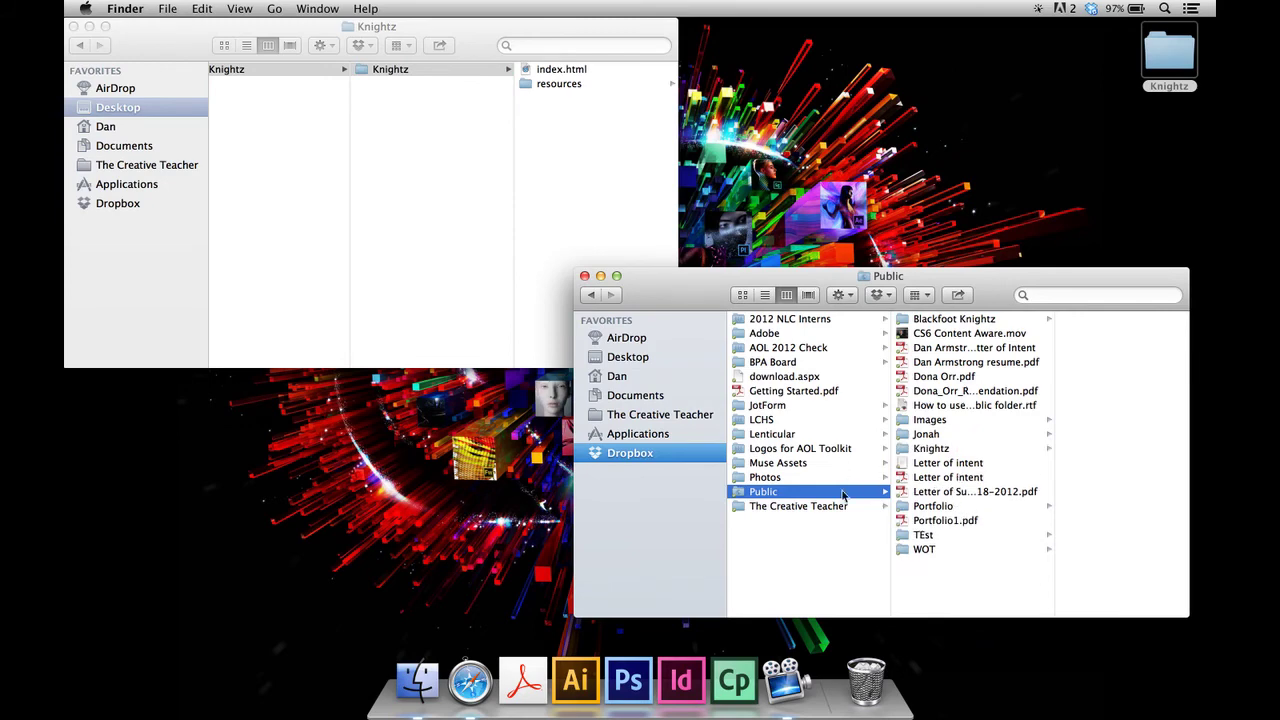
- Select index.html inside Public > Knightz and bring up its context menu
left_click(920, 450)
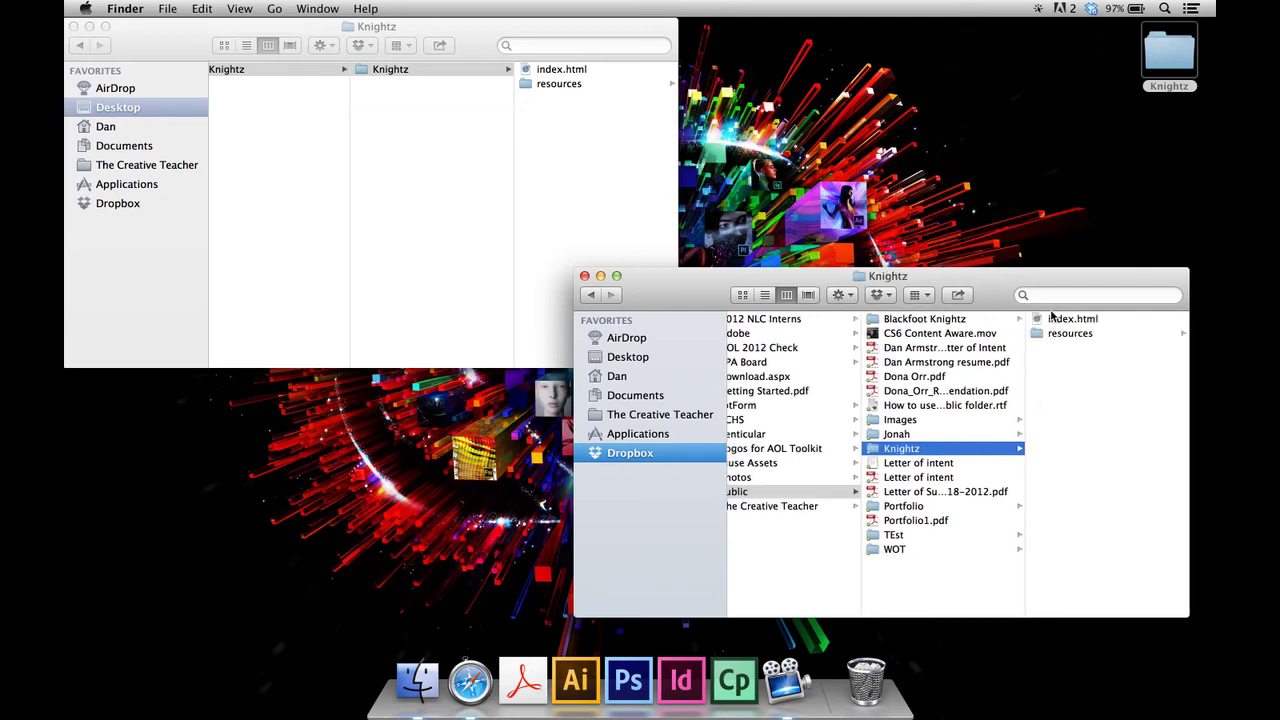
left_click(1054, 318)
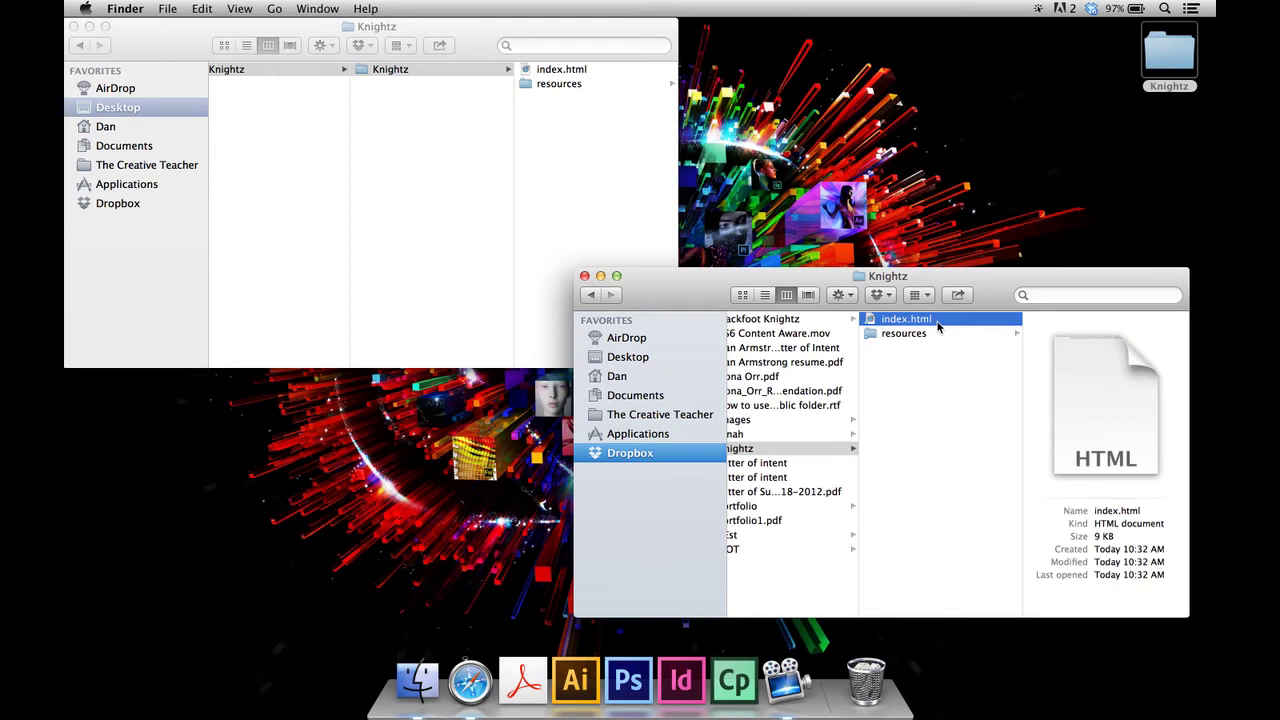
right_click(937, 325)
mouse_move(975, 372)
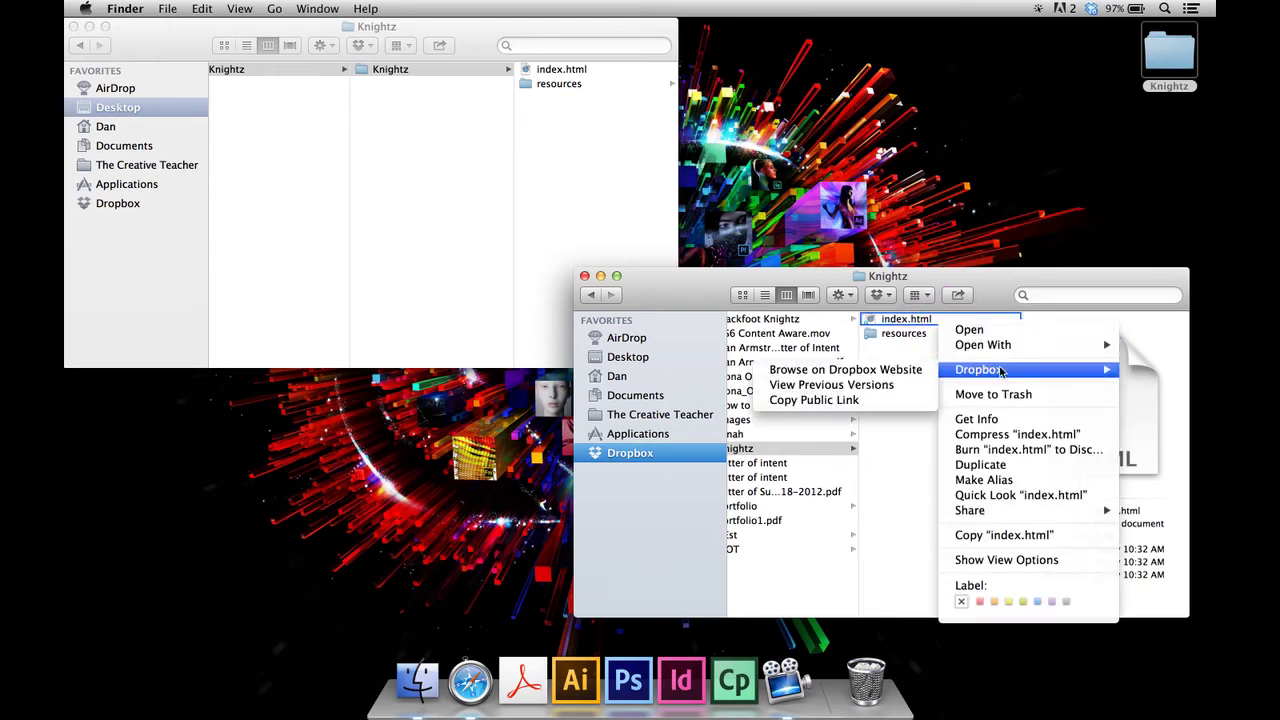
- Copy the Dropbox public link for index.html and start Safari
left_click(880, 400)
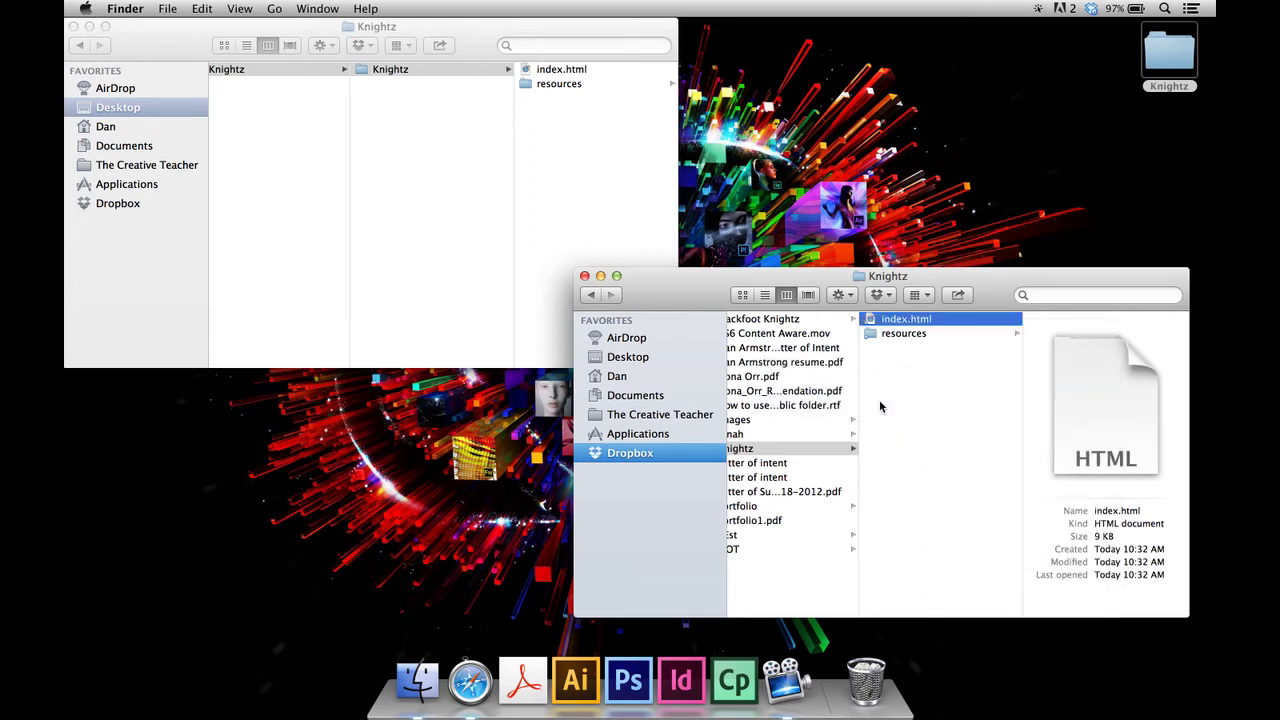
left_click(469, 683)
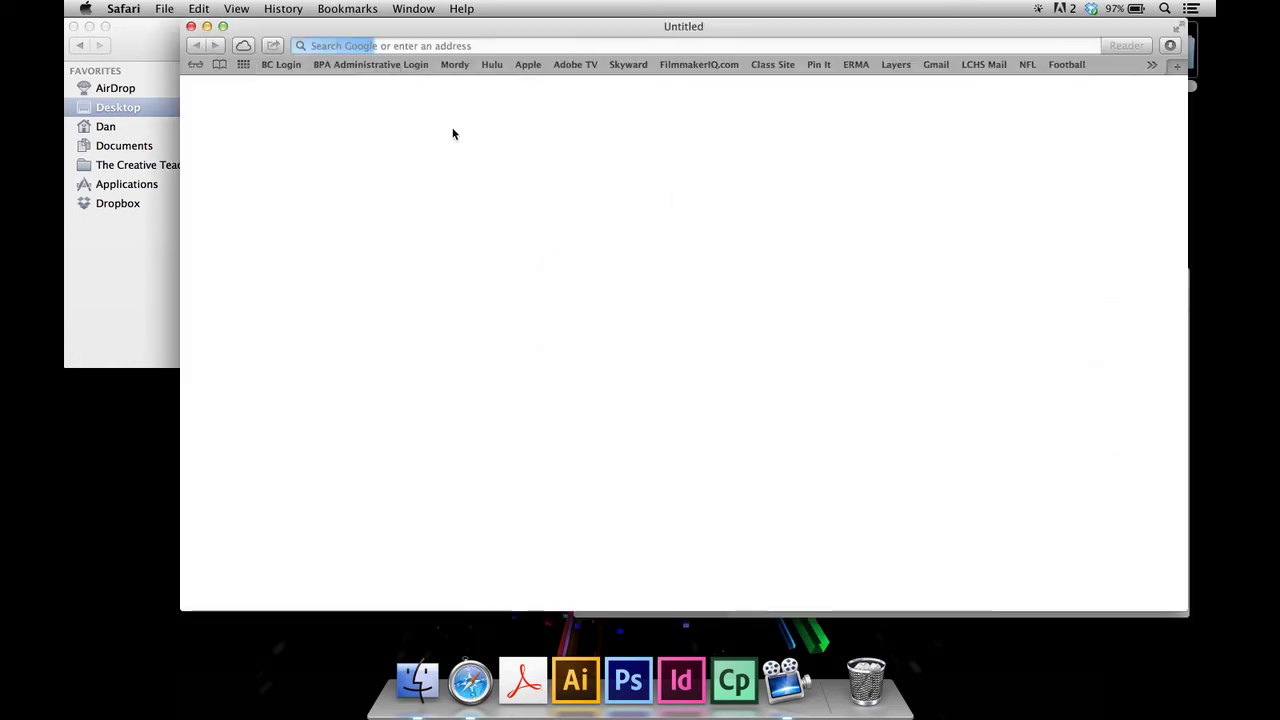
- Paste the Dropbox public link to Knightz/index.html into Safari's address bar and load it
left_click(487, 46)
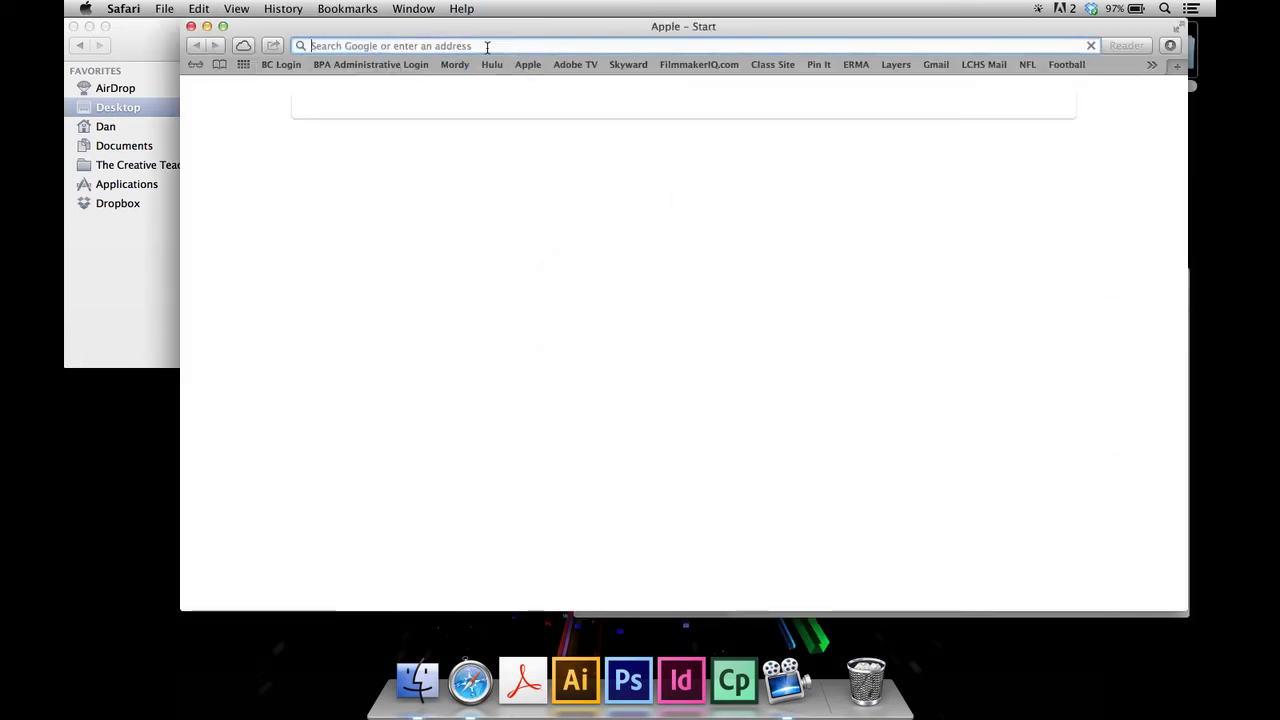
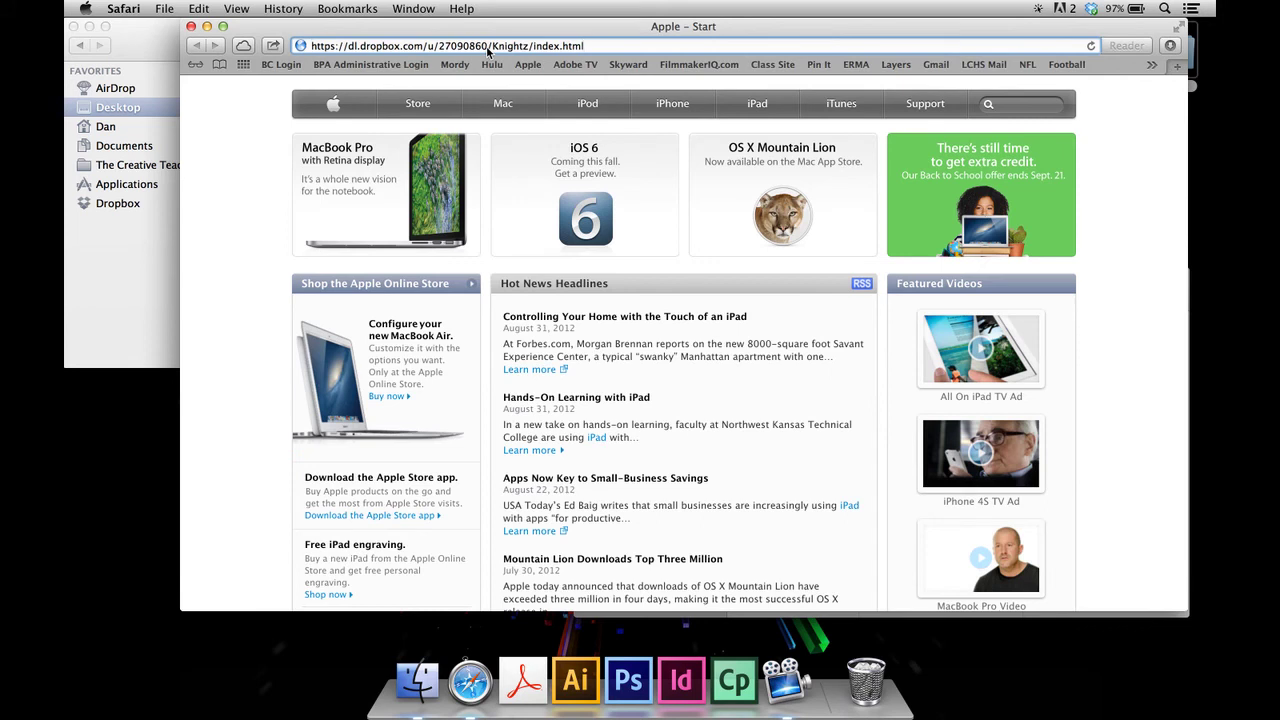
key("Return")
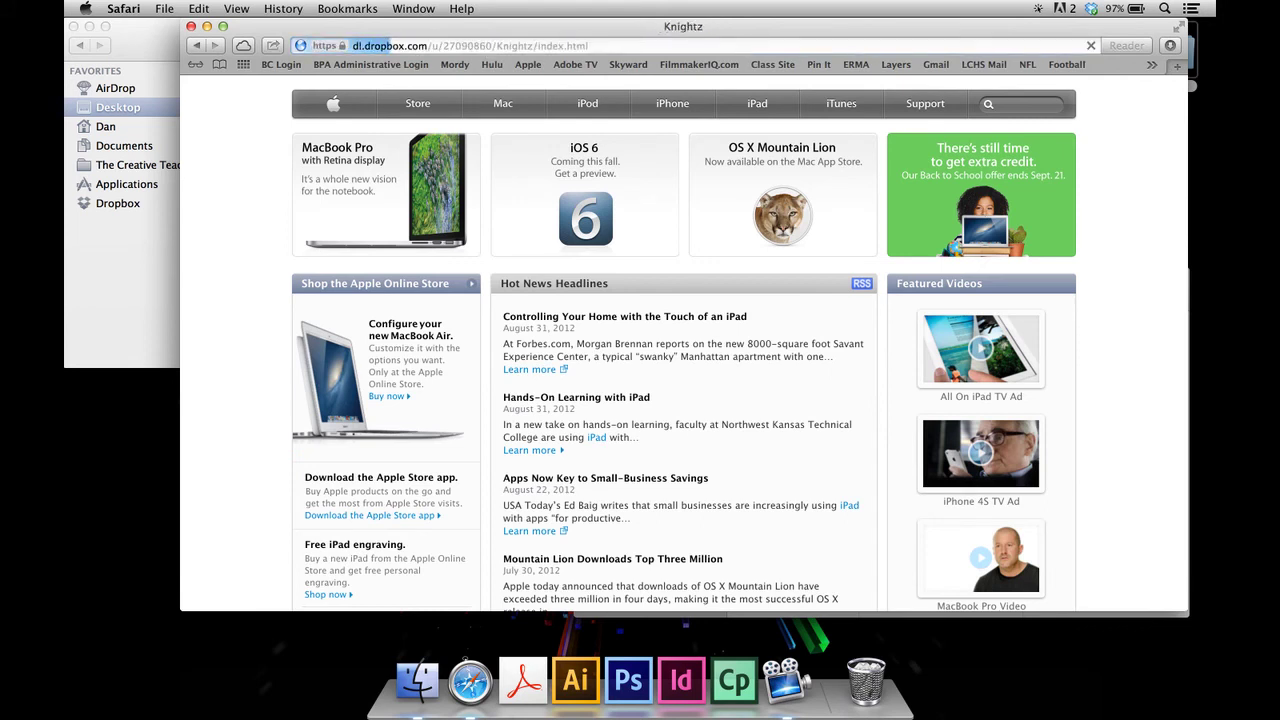